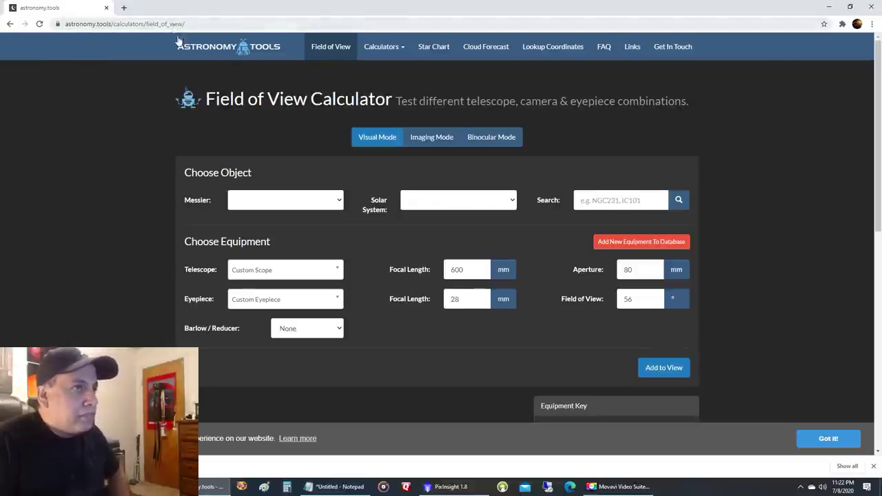
Step: Switch the calculator to imaging mode with focal length 280 and the ZWO - ASI224MC camera
left_click(429, 140)
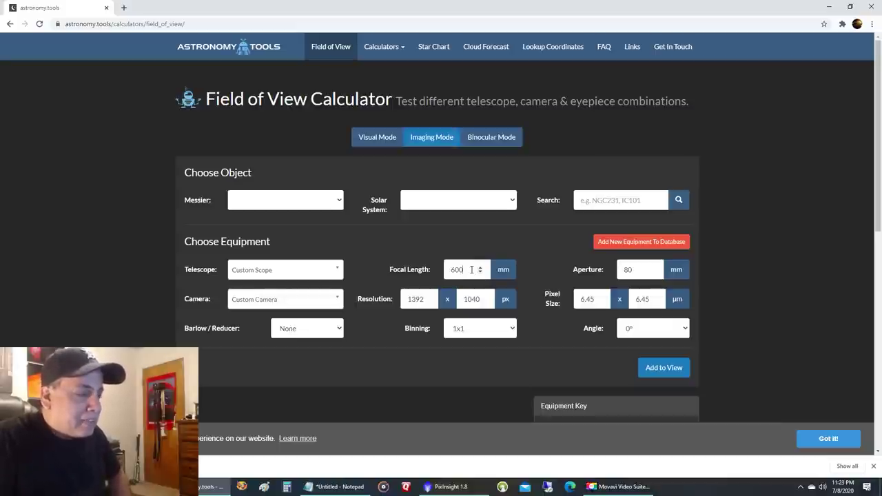
type("280")
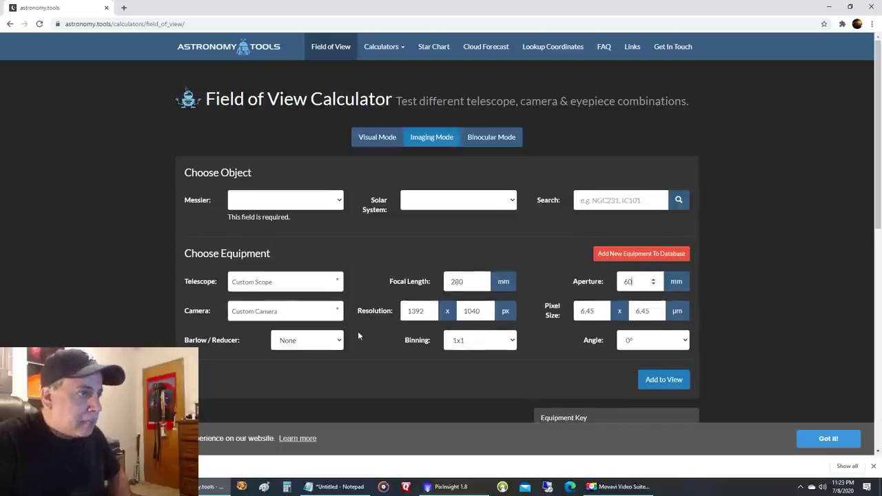
left_click(336, 312)
left_click_drag(337, 348, 335, 420)
scroll(312, 410, "down", 10)
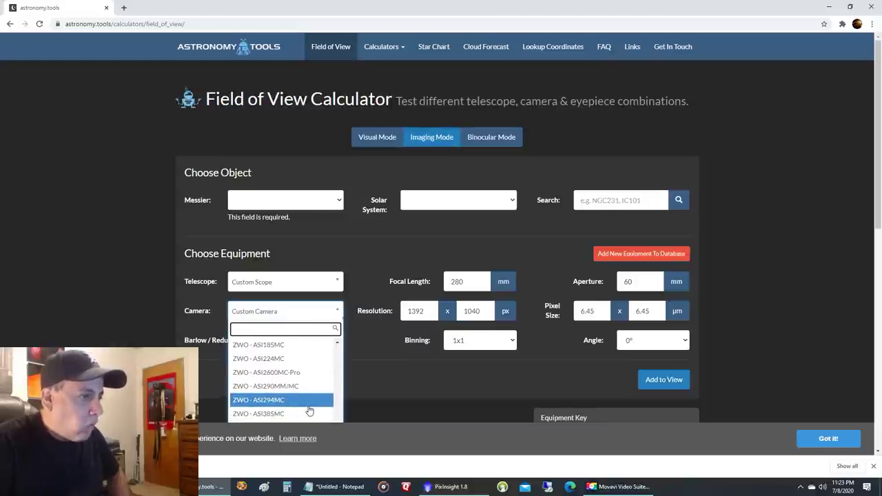
left_click(306, 359)
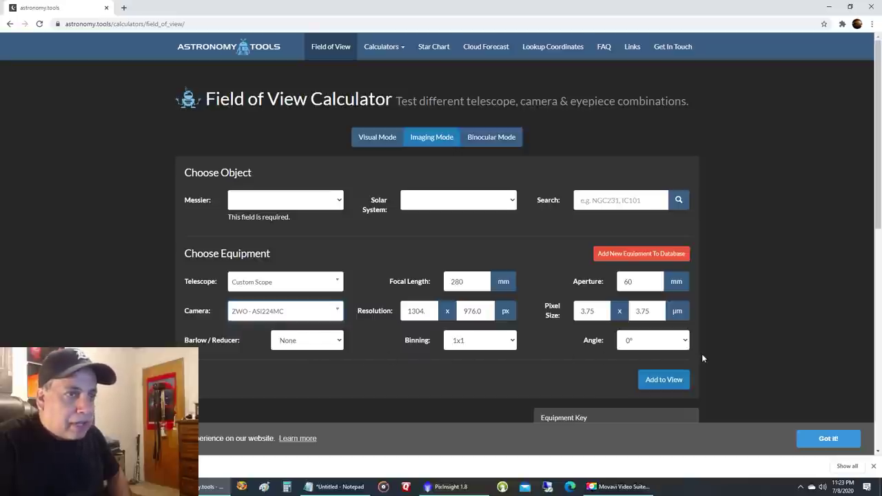
Step: Choose The Moon as the Solar System target and add the framing to the view
left_click(512, 201)
left_click(482, 241)
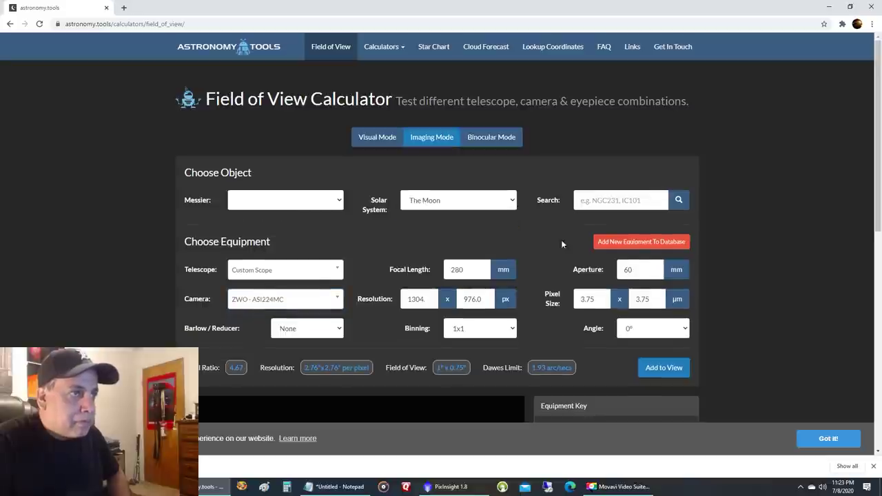
scroll(786, 266, "down", 1)
left_click(666, 275)
scroll(731, 282, "down", 3)
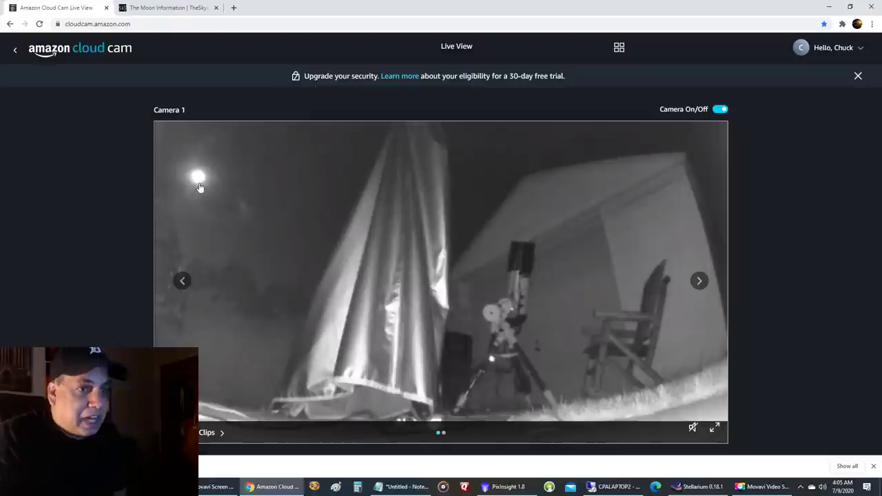
Step: In Stellarium, turn off the atmosphere and overlay the azimuthal grid
left_click(686, 490)
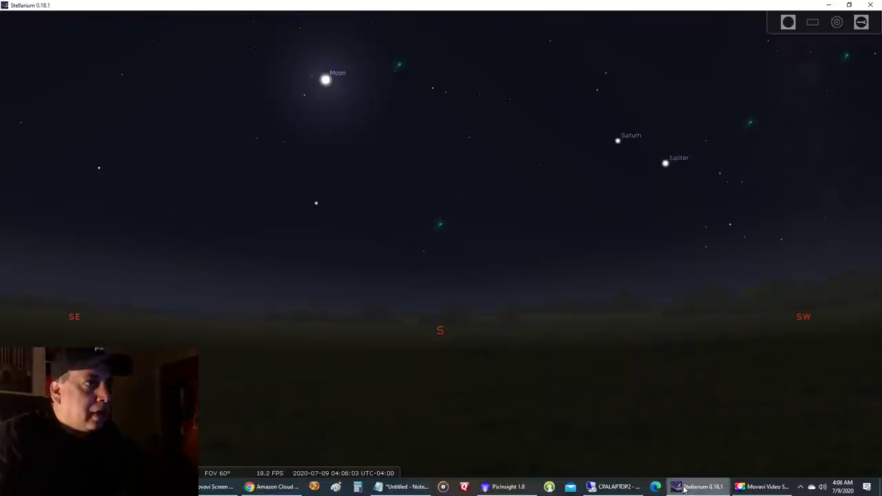
mouse_move(235, 473)
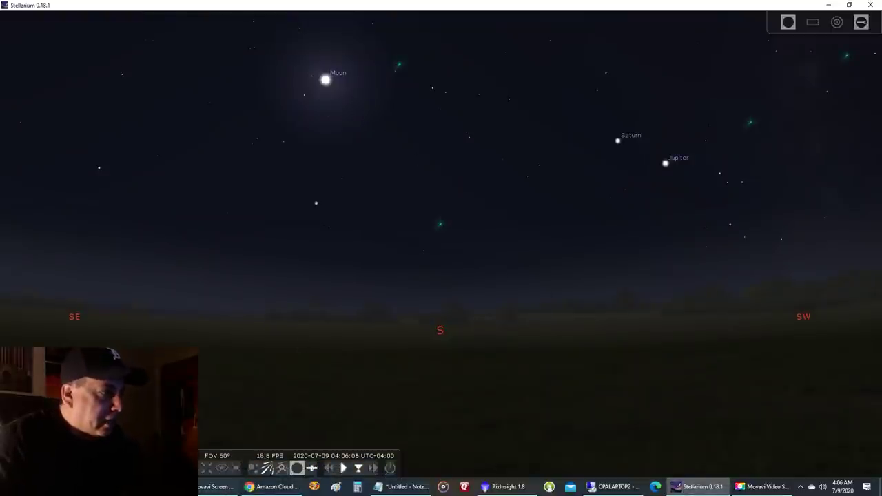
key("a")
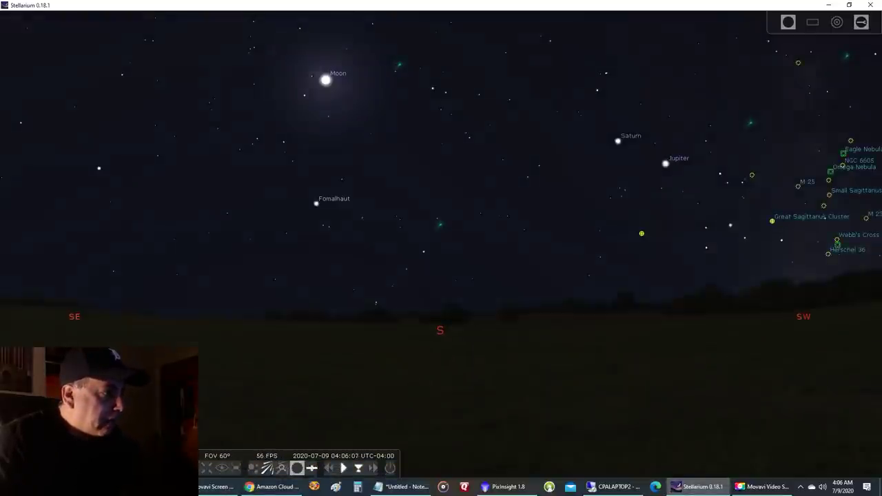
key("z")
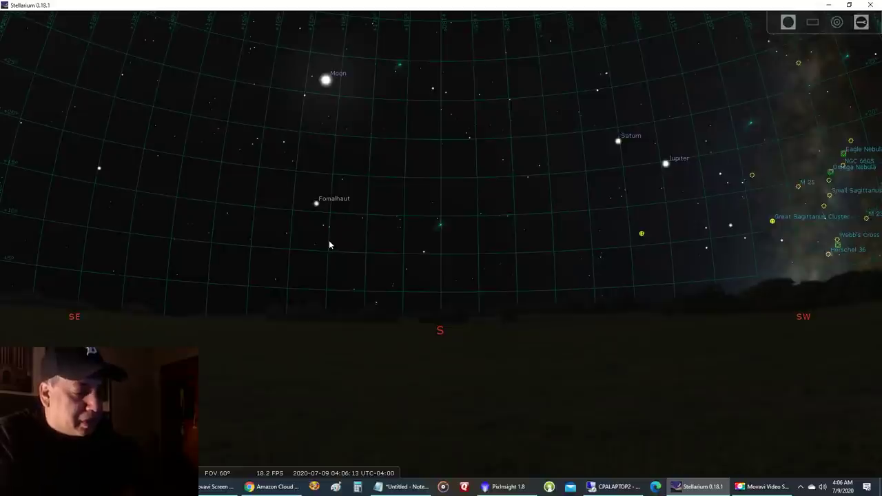
Step: Search 'neo' to center on comet C/2016 U1 (NEOWISE), then open the date/time window
key("ctrl+f")
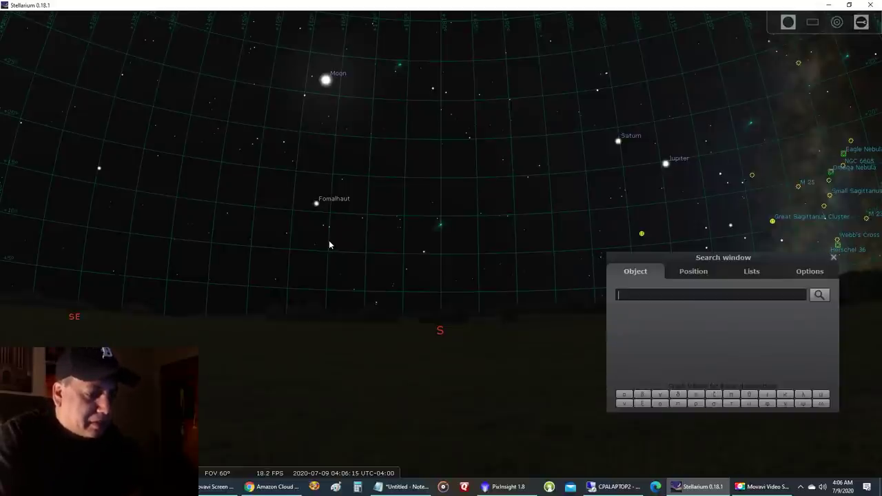
type("ne")
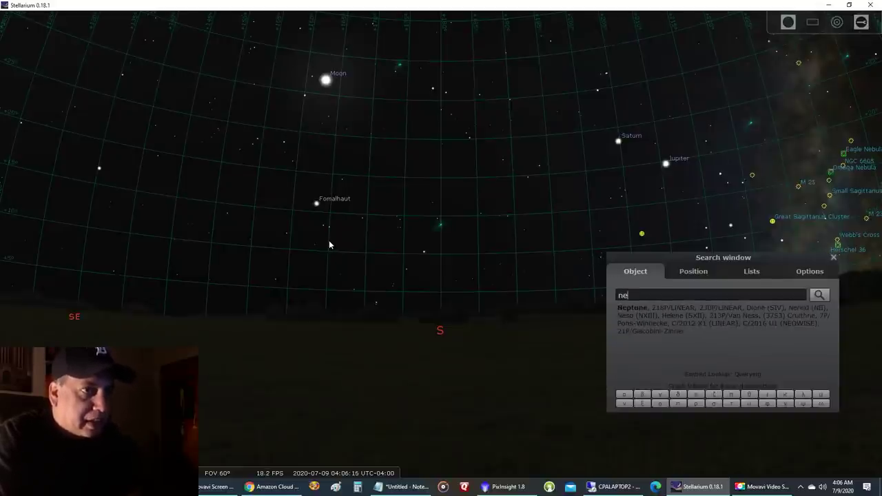
type("ow")
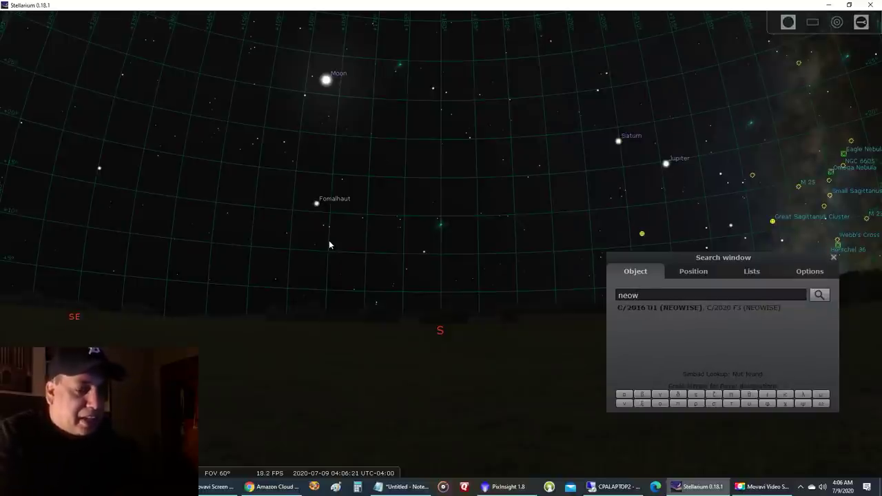
key("Return")
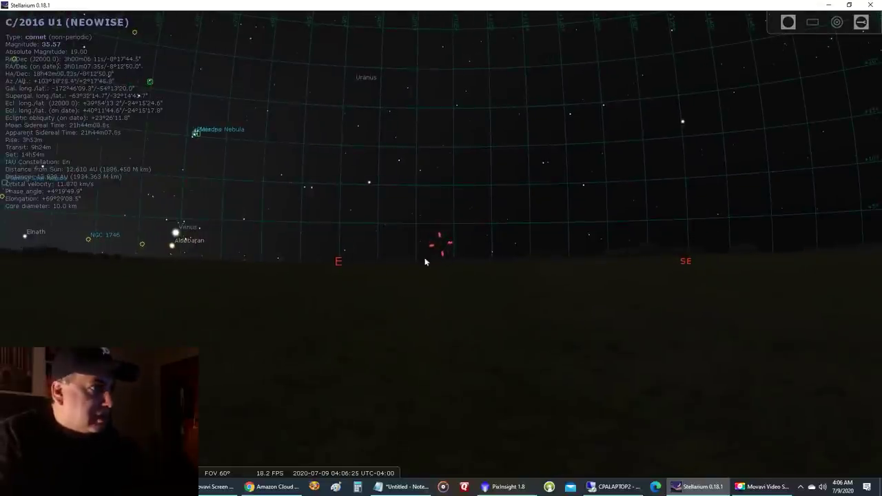
left_click(15, 284)
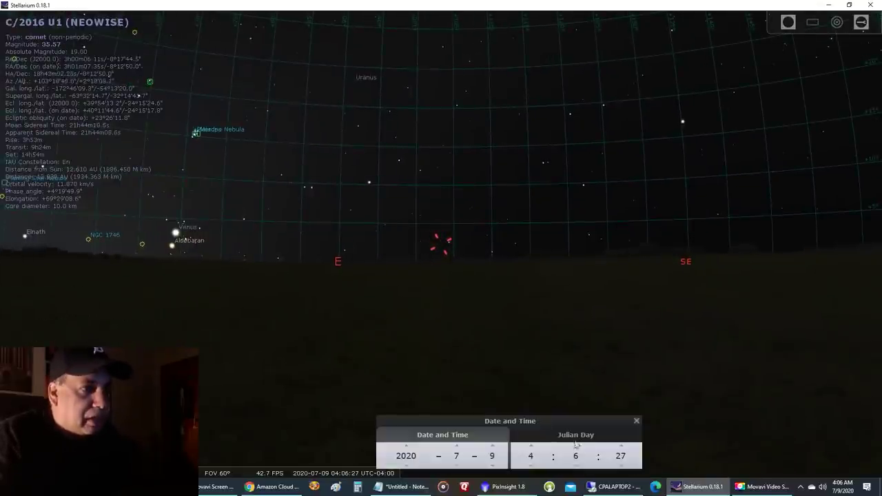
Step: Scroll the minutes forward to about 05:02, then back to around 04:50
scroll(579, 450, "up", 7)
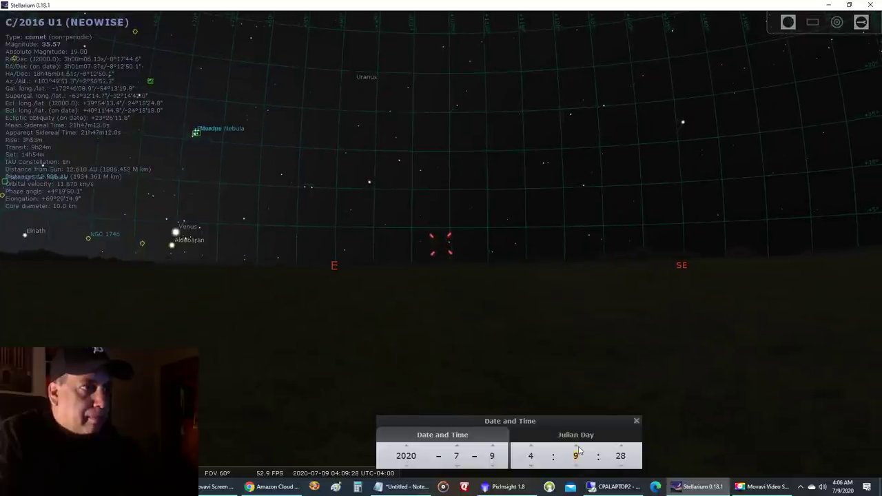
scroll(579, 451, "up", 6)
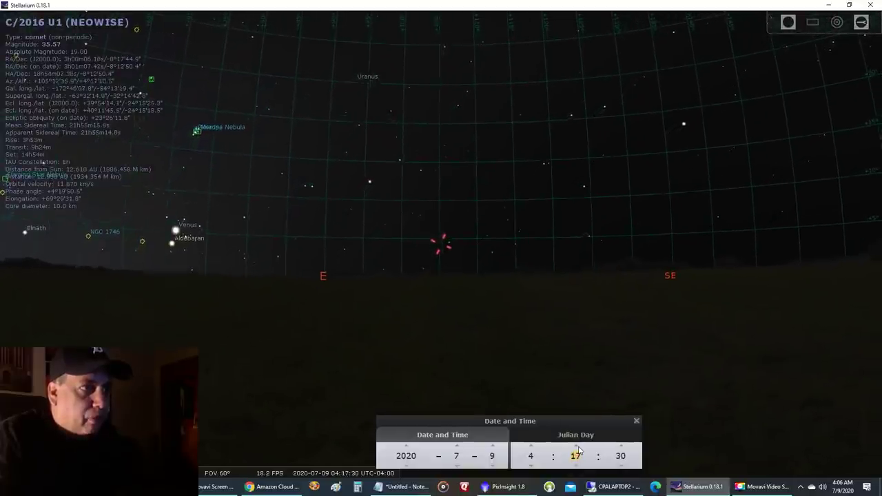
scroll(579, 451, "up", 7)
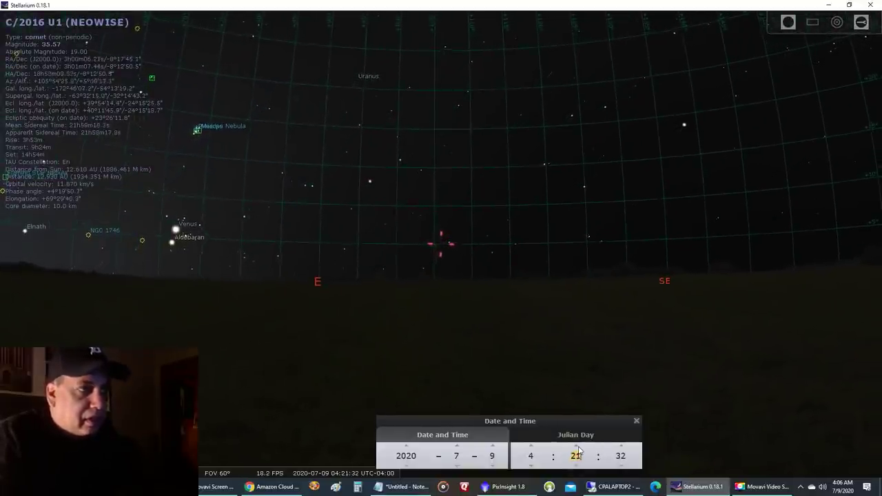
scroll(579, 451, "up", 10)
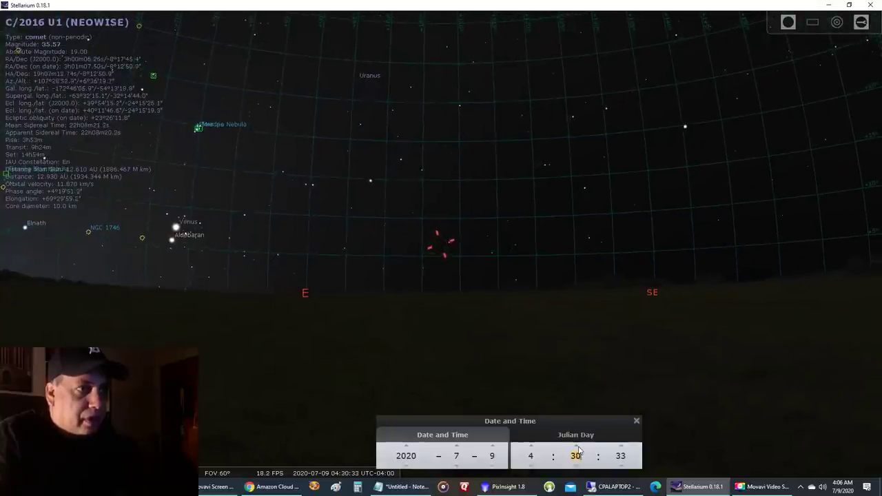
scroll(579, 451, "up", 7)
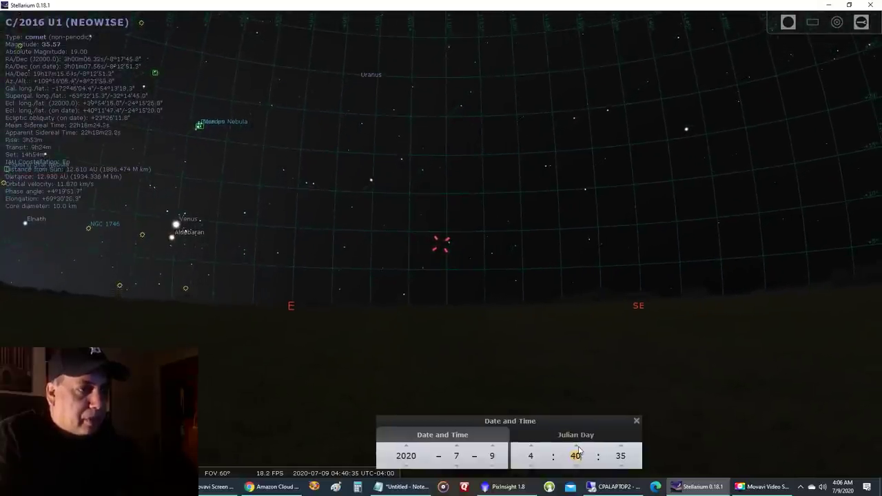
scroll(579, 451, "up", 2)
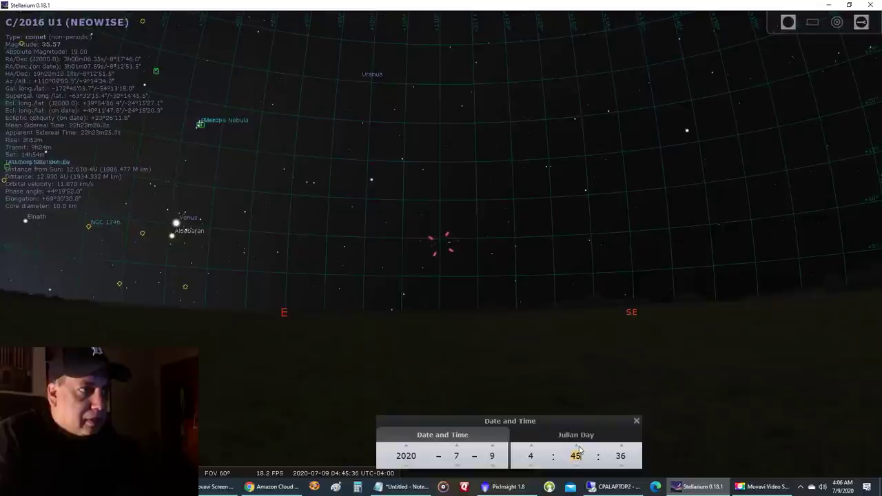
scroll(579, 451, "up", 8)
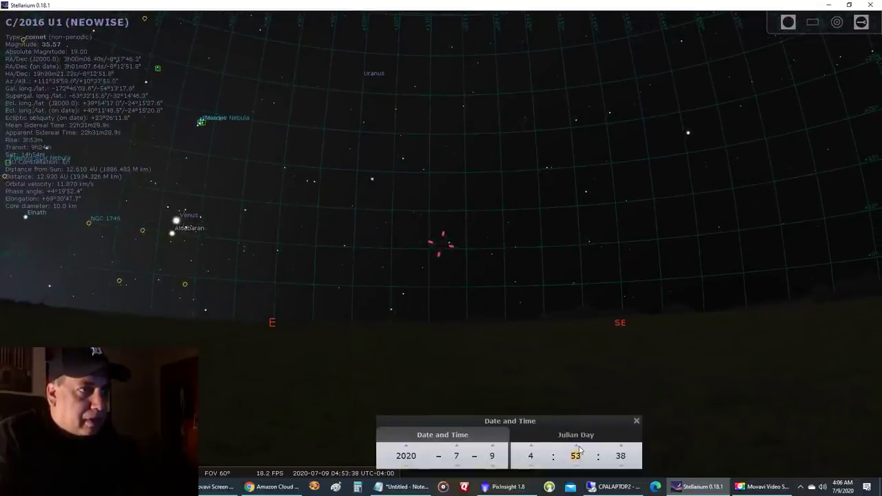
scroll(579, 451, "up", 7)
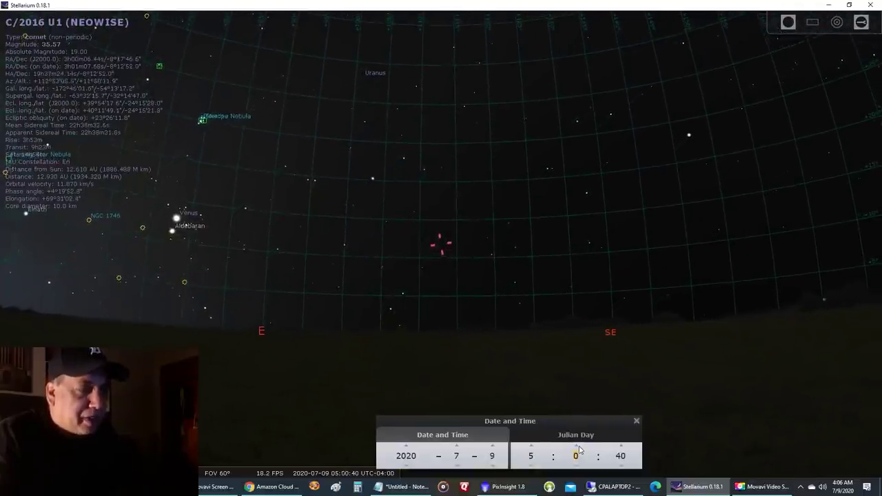
scroll(579, 451, "up", 2)
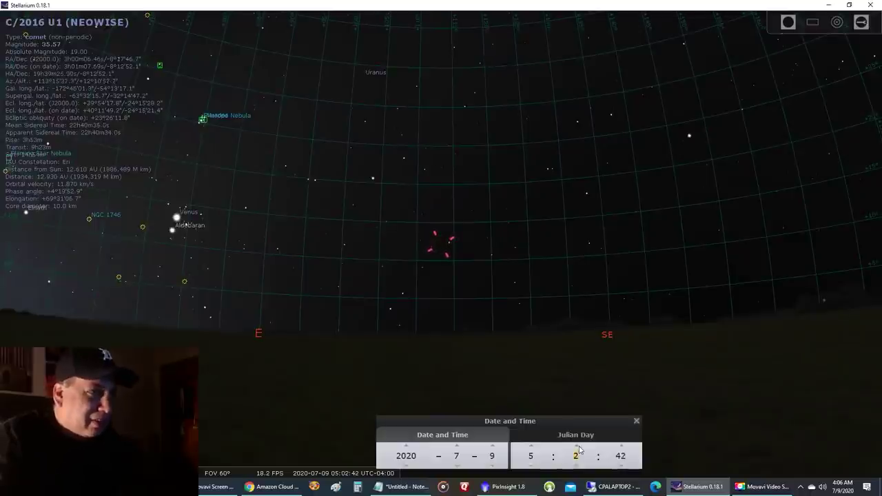
scroll(579, 469, "down", 11)
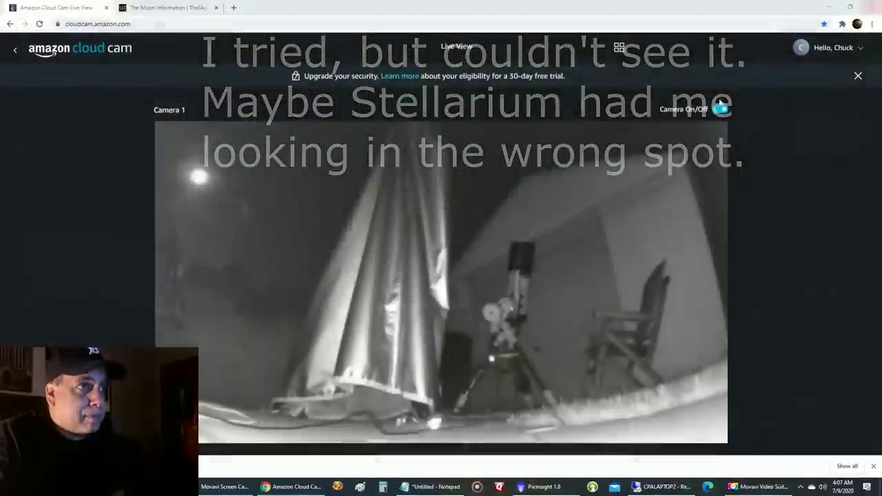
mouse_move(615, 187)
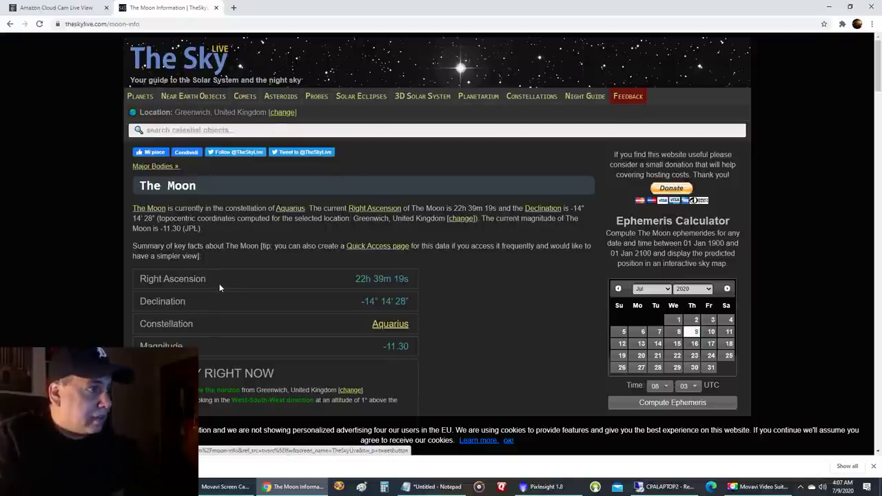
Step: Maximize the remote laptop session, switch to Sequence Generator Pro and close the sequence window
left_click(663, 483)
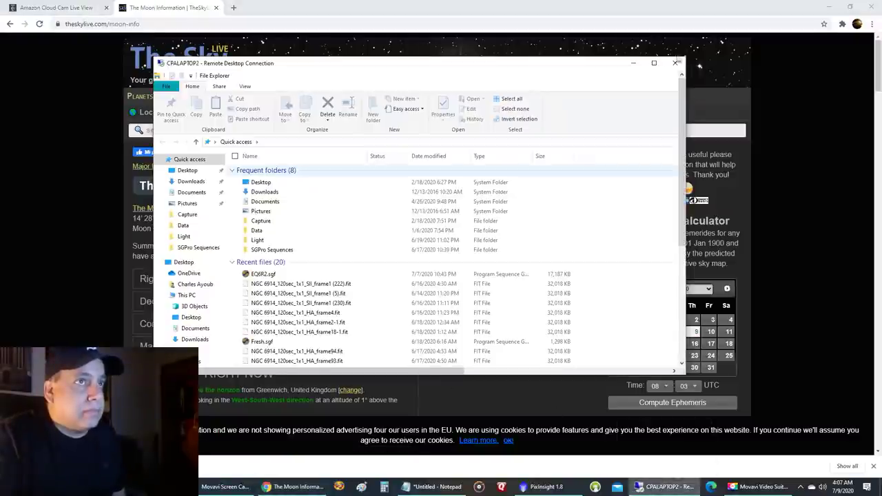
left_click(654, 62)
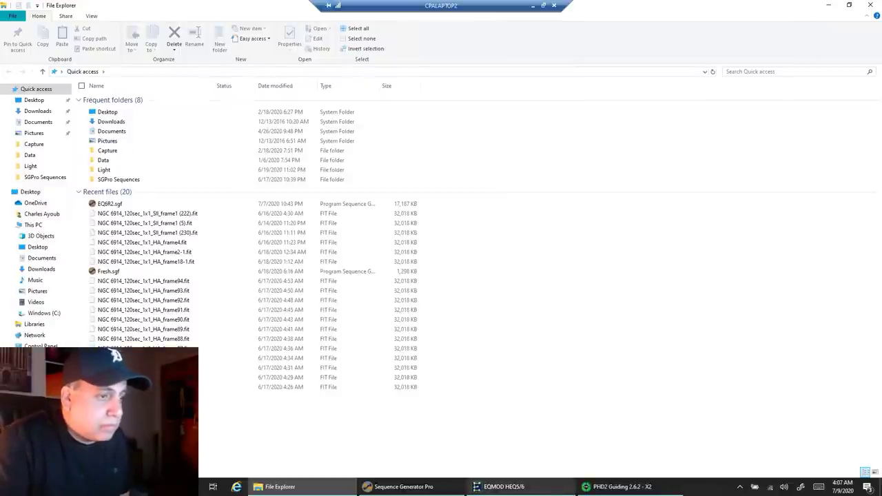
left_click(403, 486)
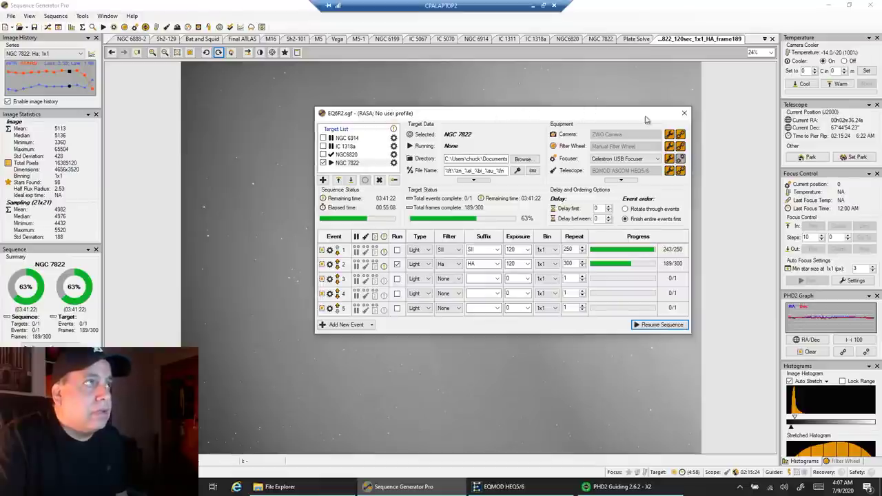
left_click(48, 26)
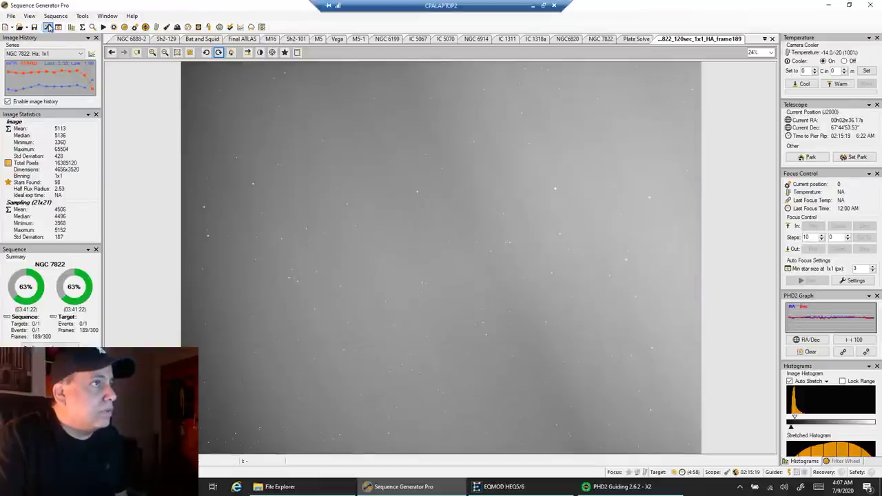
left_click(83, 16)
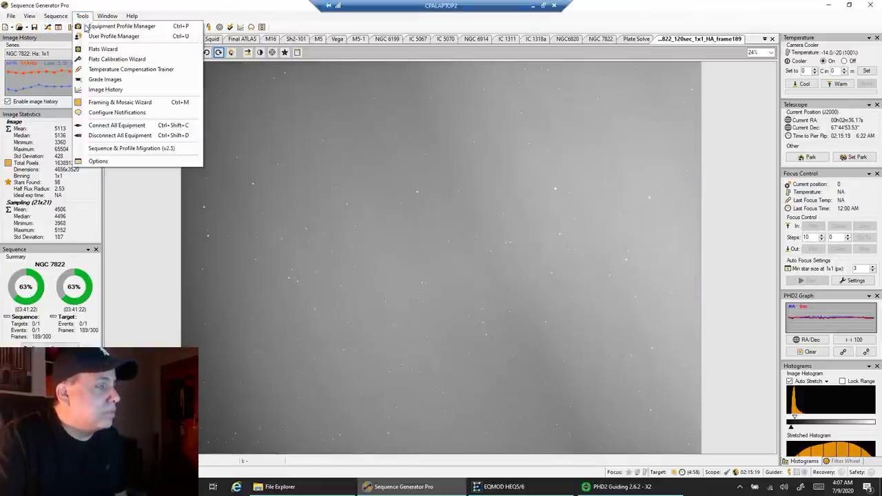
Step: Open the Framing & Mosaic Wizard and fetch the sky area for object M1
left_click(95, 102)
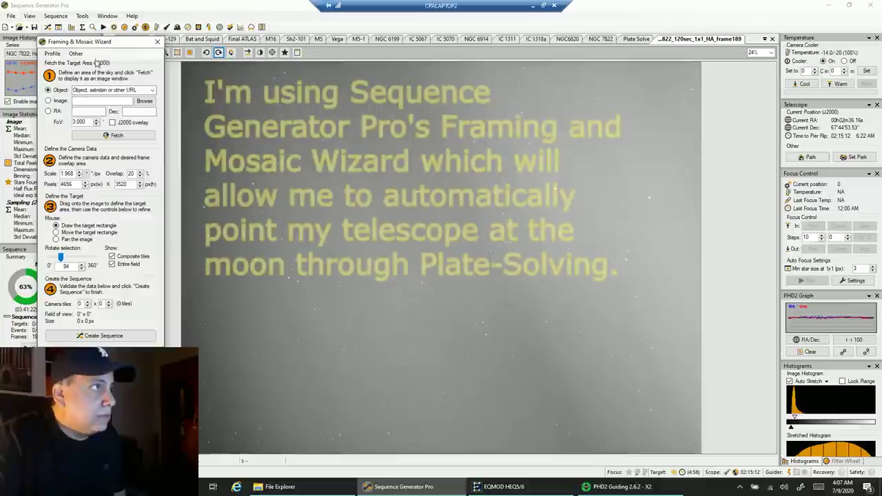
left_click(100, 93)
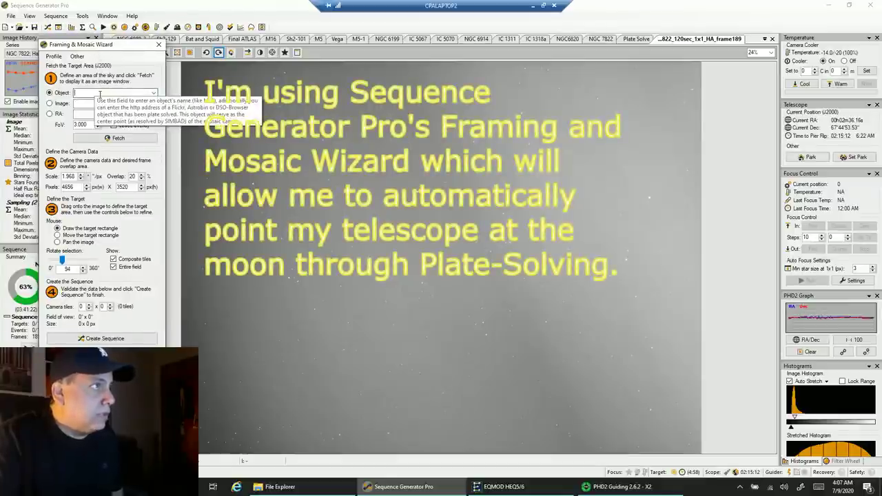
type("M1")
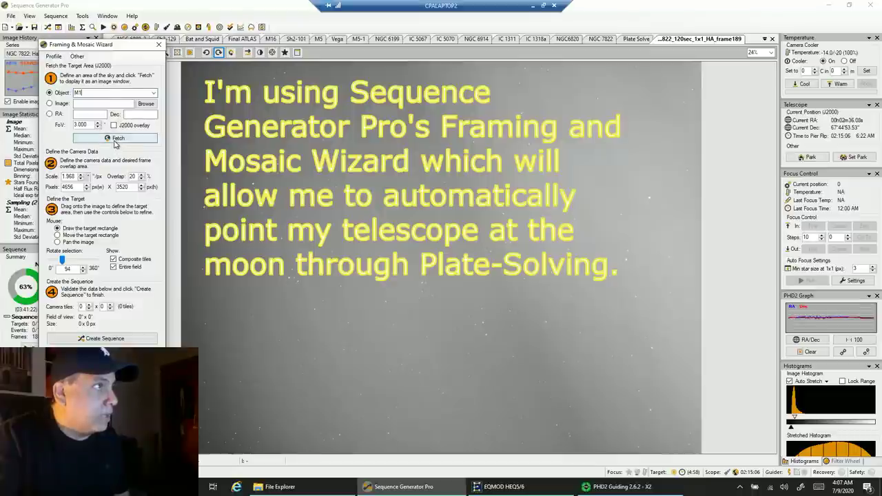
left_click(116, 138)
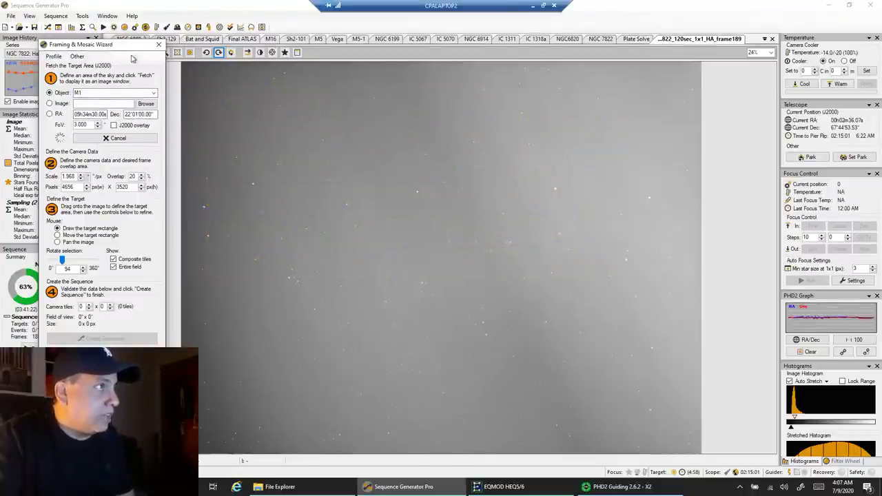
left_click_drag(107, 48, 249, 112)
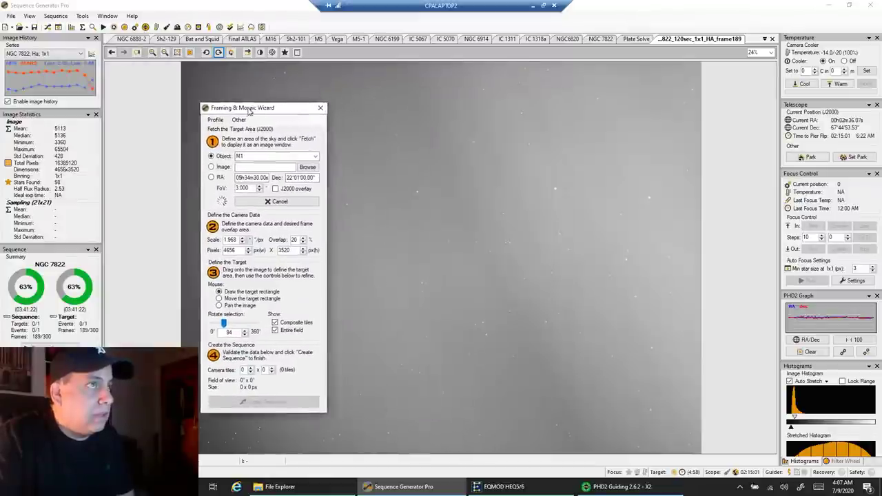
left_click(543, 6)
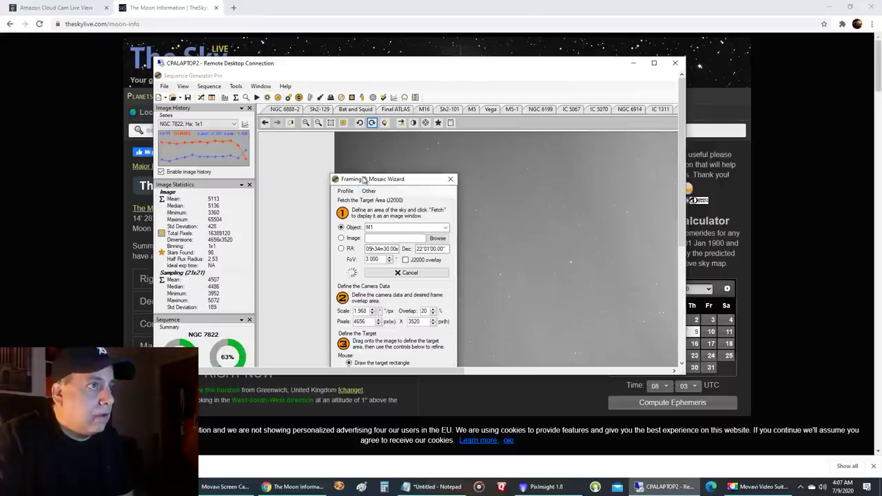
Step: Place the wizard beside the Moon data in Chrome and put the caret in the RA field
left_click_drag(363, 179, 299, 139)
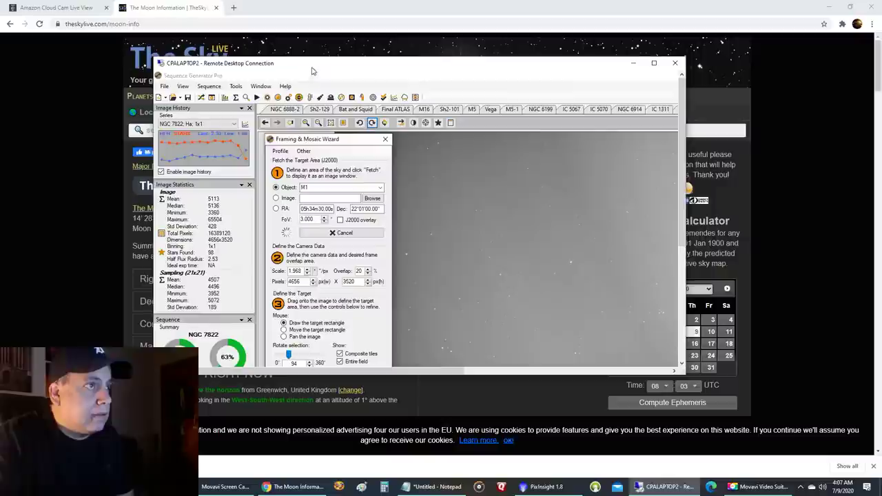
left_click_drag(313, 70, 597, 76)
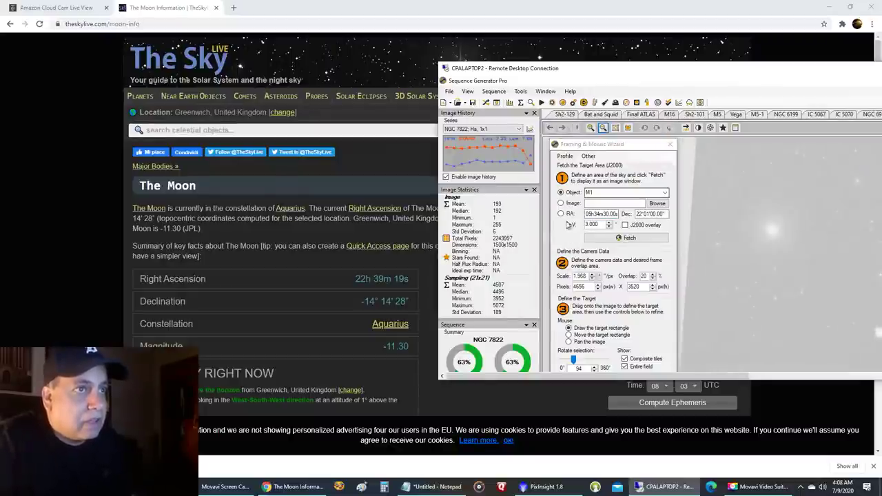
left_click(618, 214)
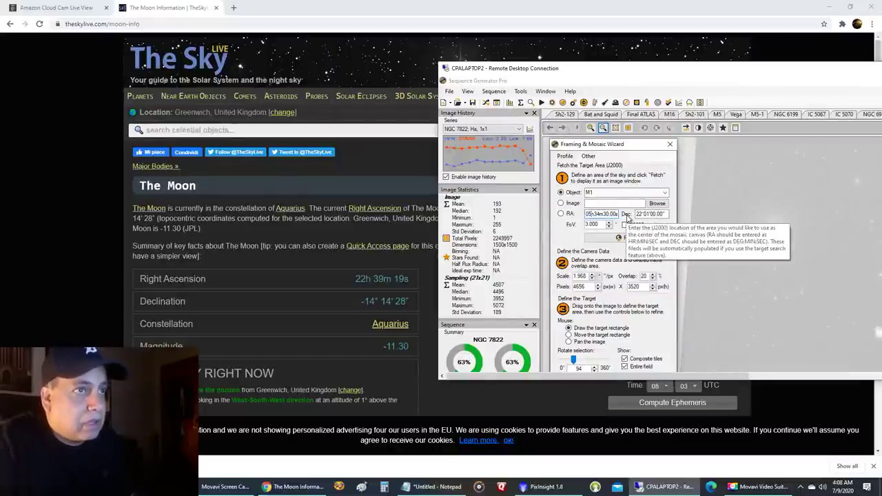
left_click(597, 214)
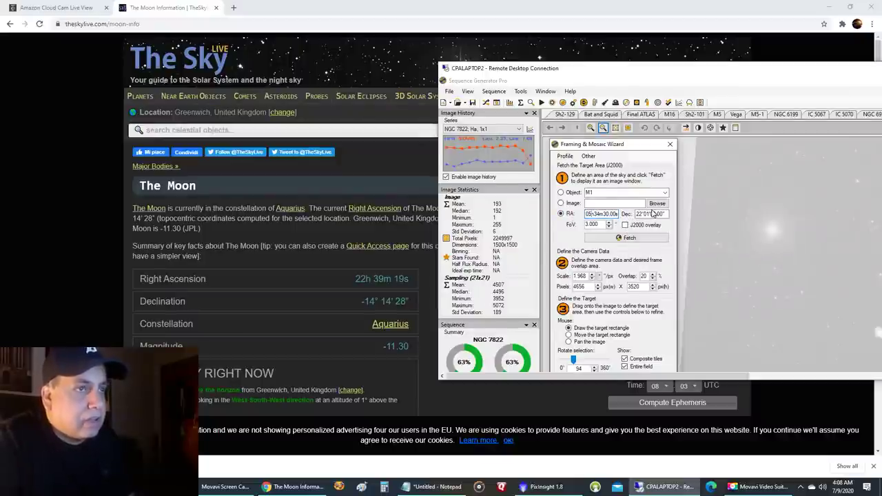
Step: Enter RA 22h39m19s and Dec -14°14'28" from The Sky Live, then maximize the session
key("Delete")
type("22h")
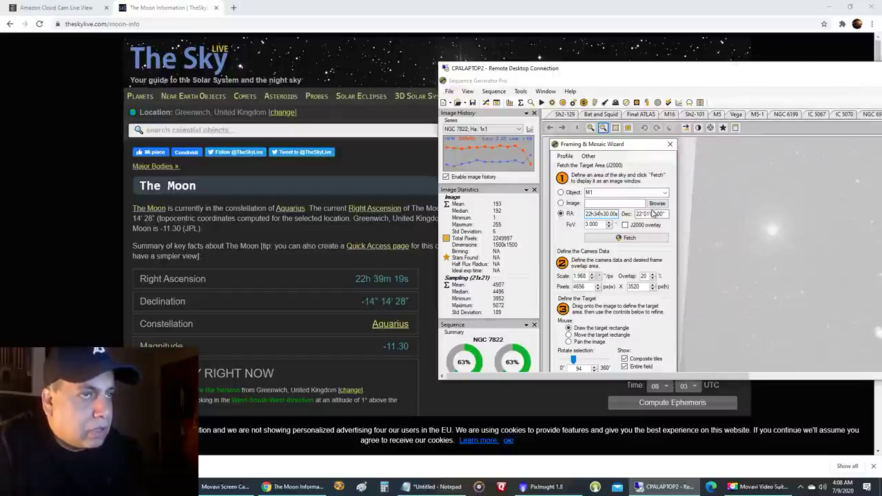
key("shift+Right")
key("shift+Right")
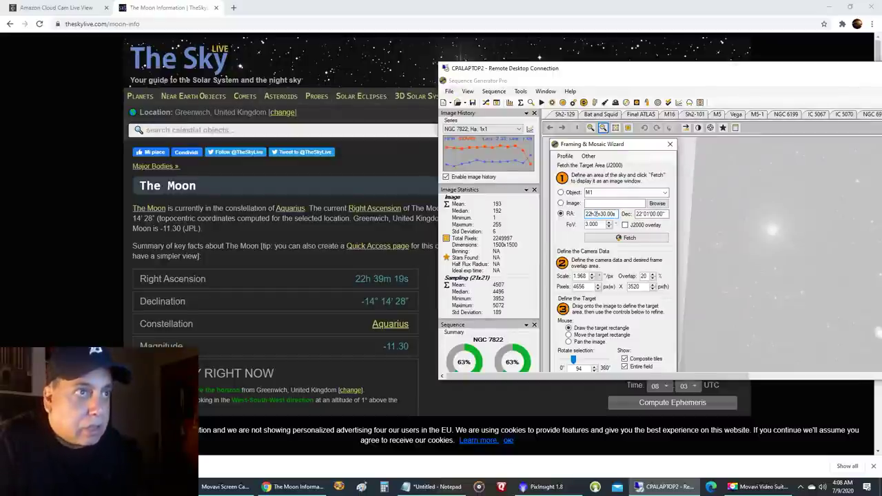
type("39")
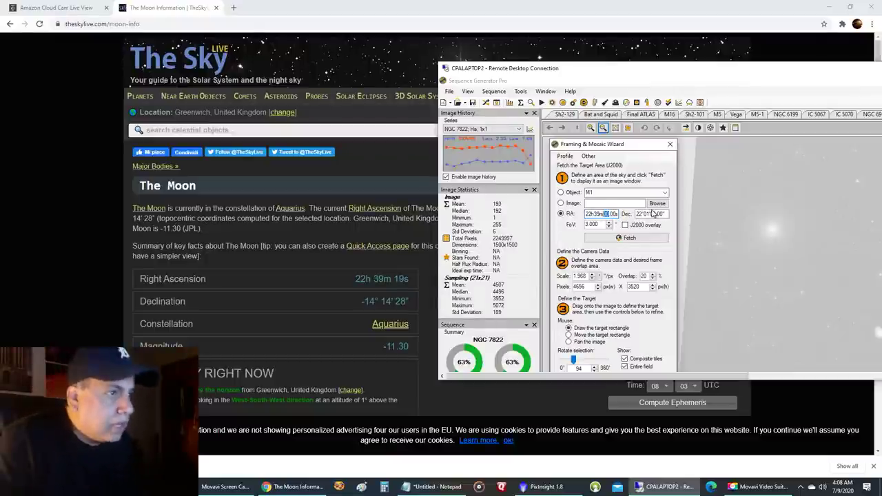
key("shift+Left")
key("shift+Left")
key("shift+Left")
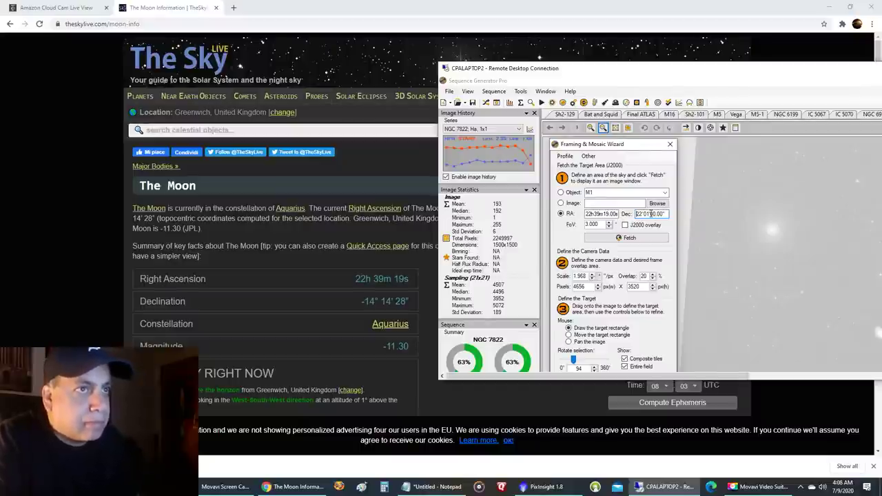
type("-")
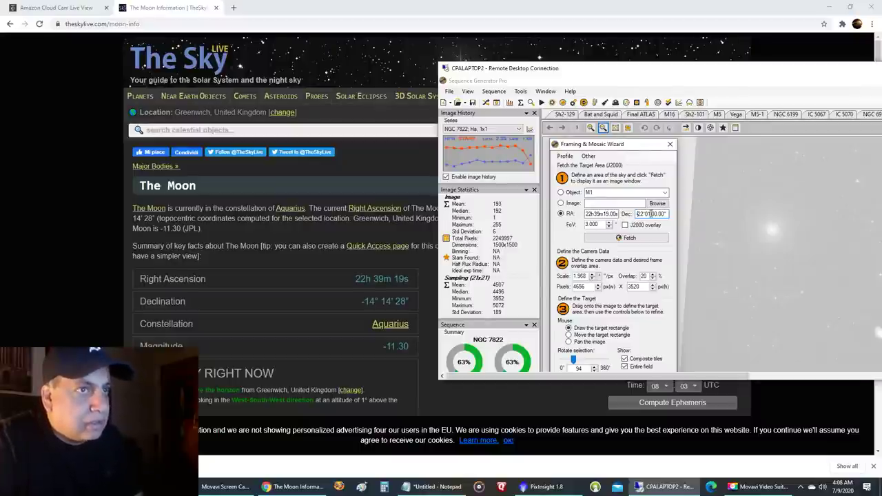
type("14°14'28")
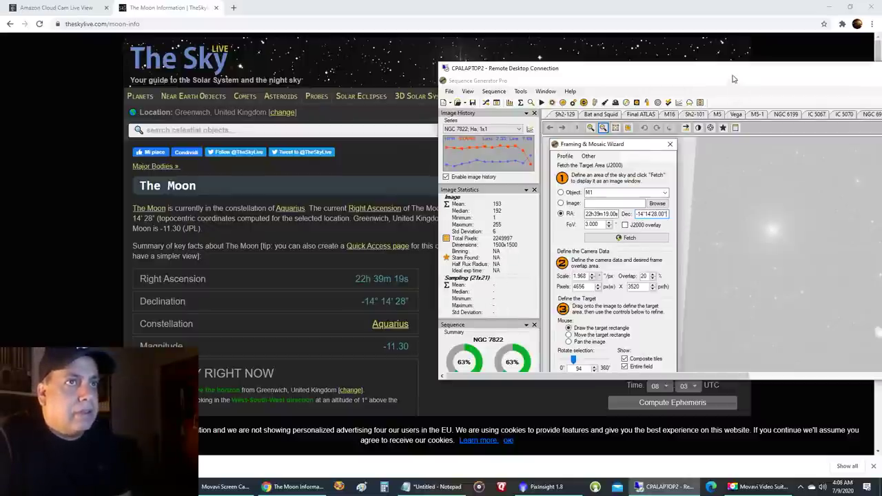
left_click_drag(733, 78, 452, 58)
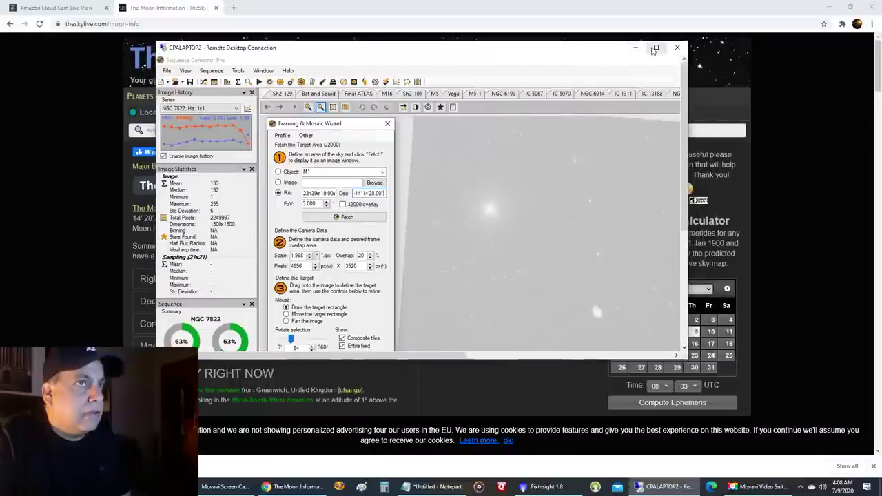
left_click(656, 49)
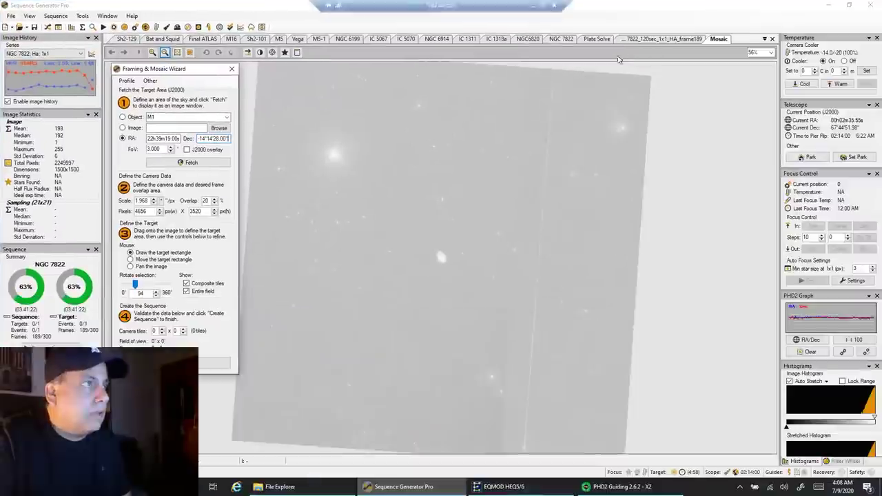
Step: Fetch the star field at the Moon's coordinates and draw a 1 x 1 tile 2.54° x 1.92° frame
left_click(211, 164)
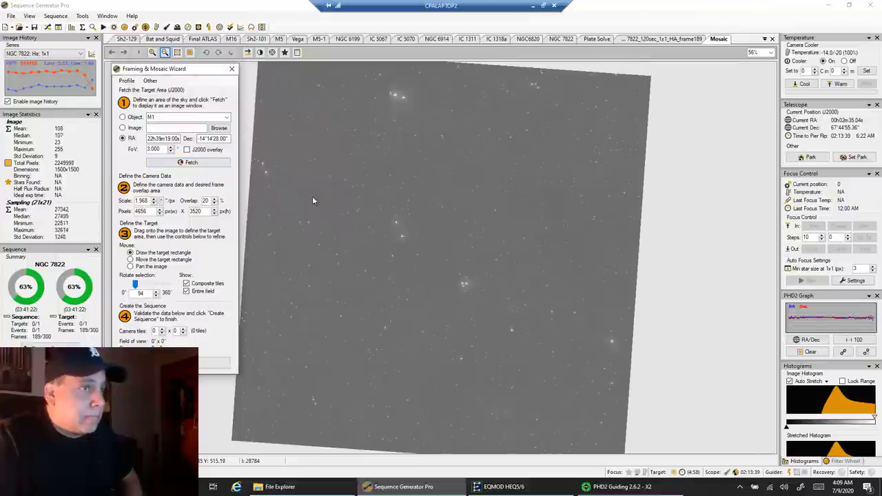
mouse_move(329, 193)
left_mouse_down()
mouse_move(453, 288)
mouse_move(391, 262)
mouse_move(428, 267)
left_mouse_up()
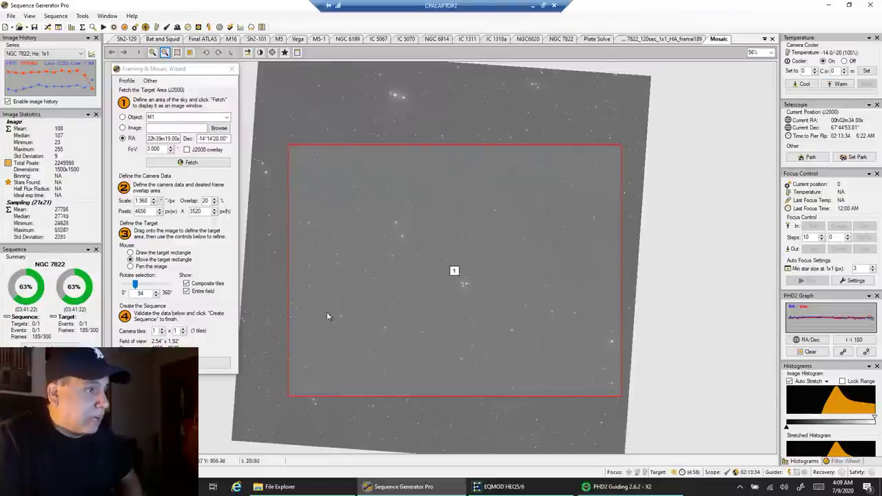
Step: Create a sequence target named Moon from the framing, accepting the rotation warning
left_click(207, 363)
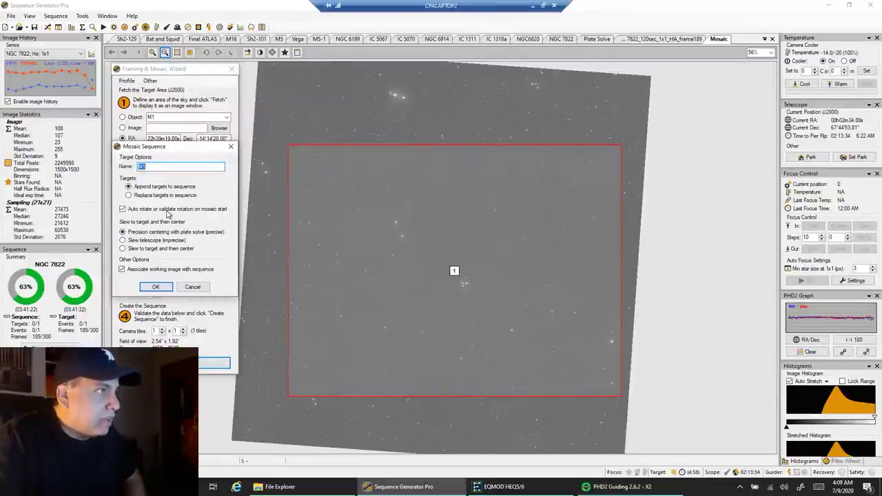
double_click(170, 166)
type("Moon")
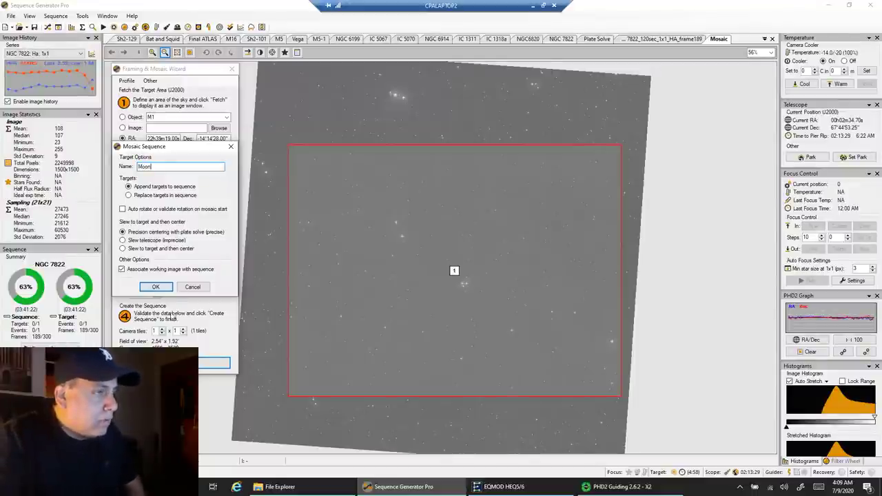
left_click(155, 287)
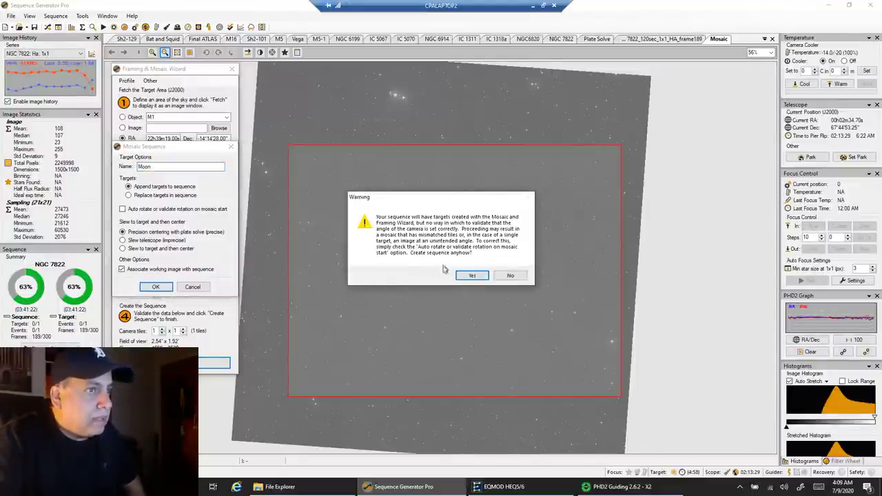
left_click(472, 275)
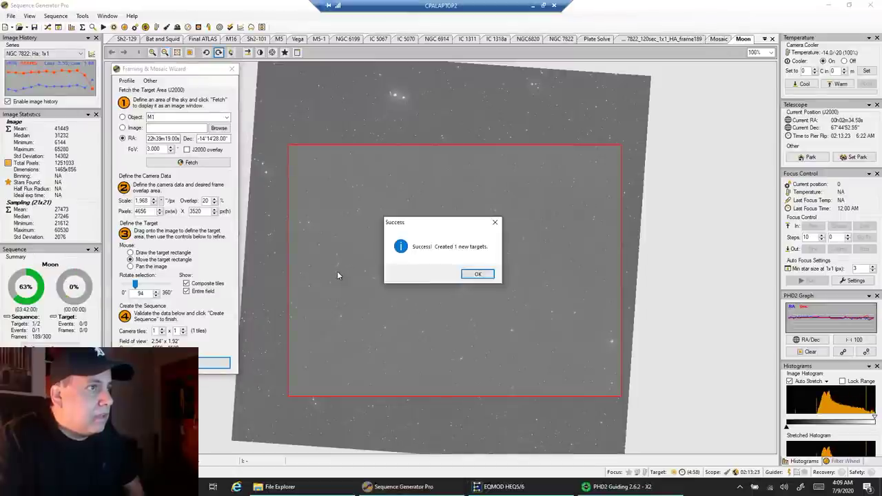
left_click(478, 275)
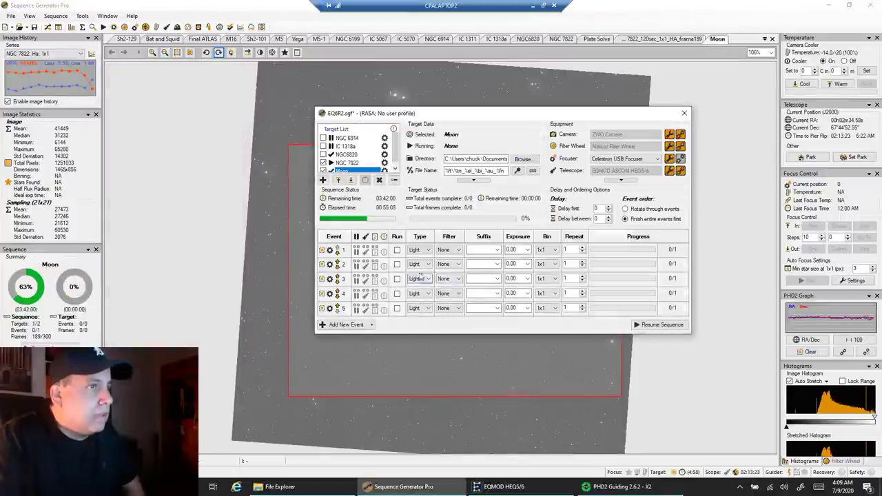
Step: Start centering the telescope on the Moon target with Center Now
left_click(394, 169)
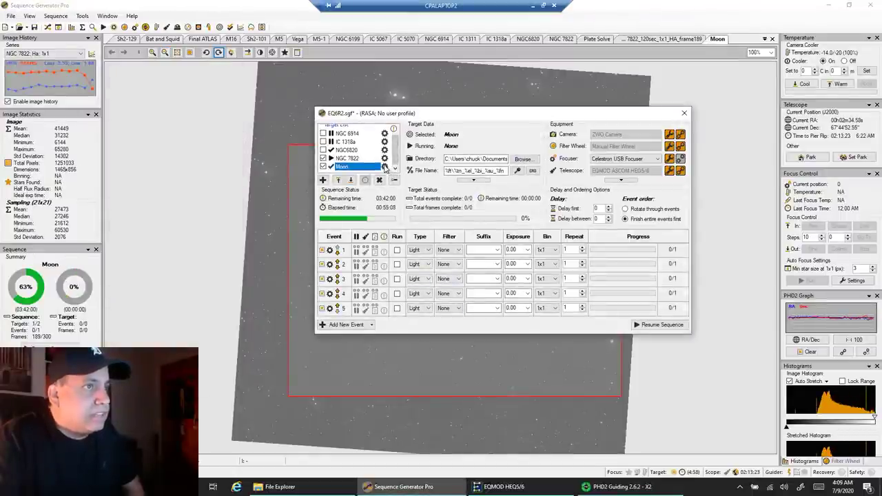
left_click(384, 167)
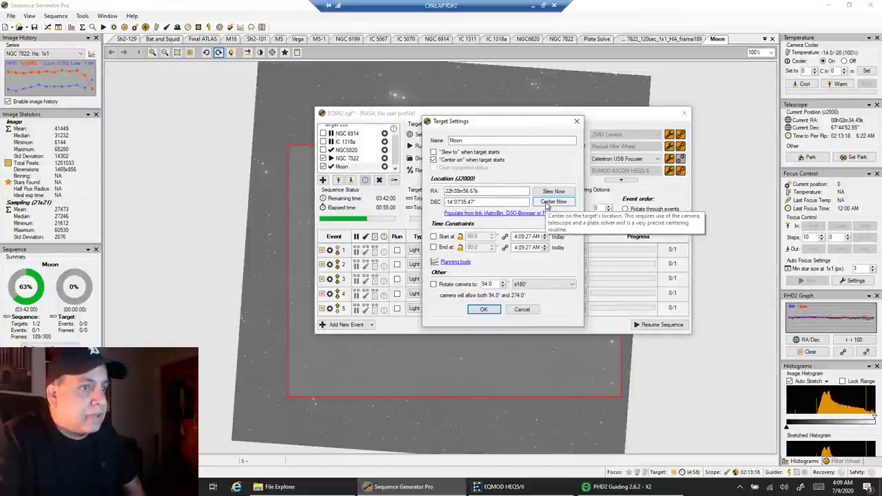
left_click(547, 204)
left_click(530, 245)
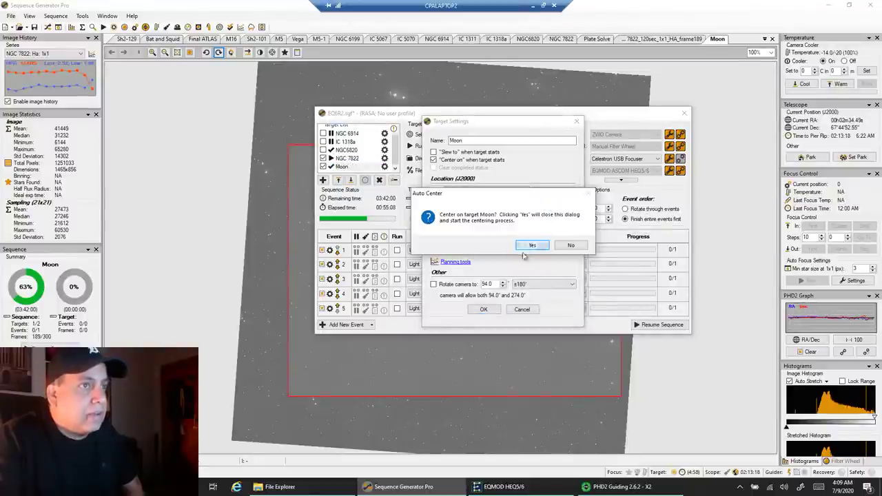
Step: Restore the remote session to a window and bring up the browser's live cloud camera view
left_click(543, 6)
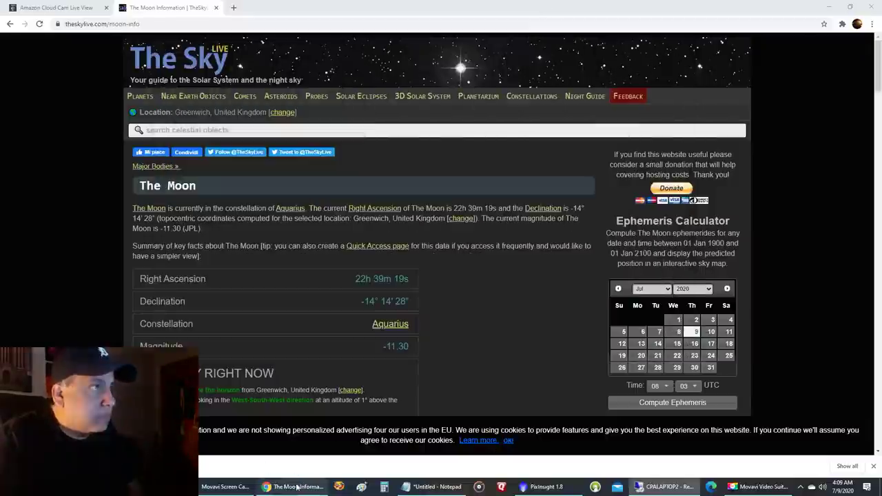
left_click(275, 486)
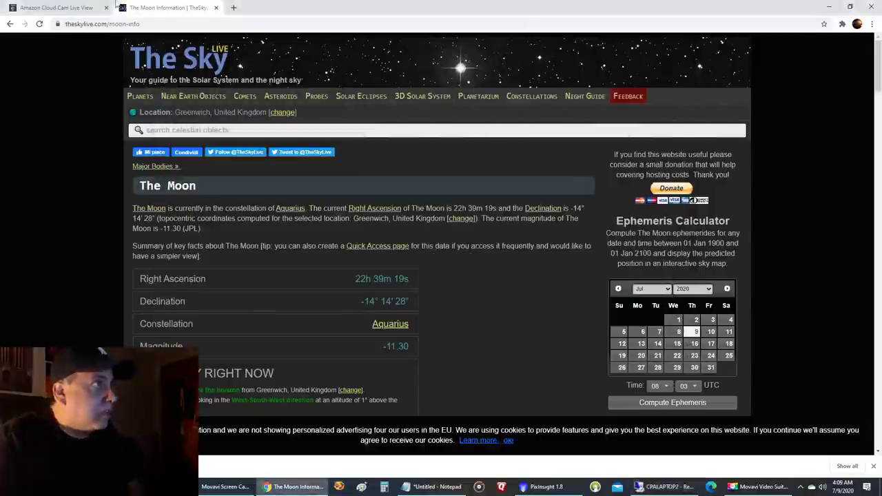
left_click(89, 6)
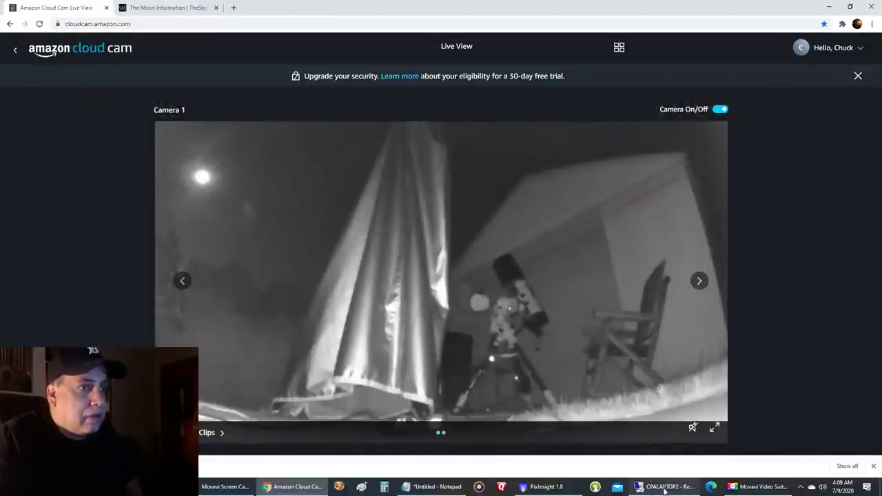
Step: Restore the CPALAPTOP2 remote session, showing SharpCap at 357 ms exposure
left_click(666, 488)
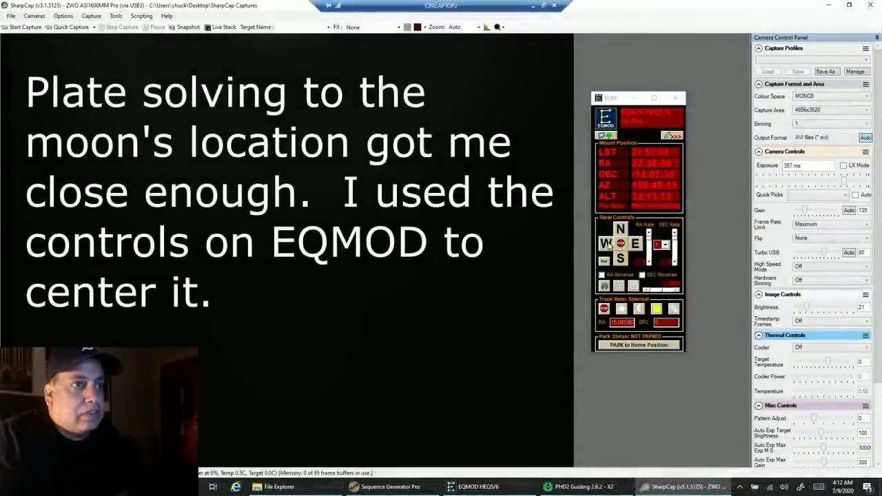
Step: Set the EQMOD declination rate to 1 and slew west, then east, toward the Moon
left_click(665, 246)
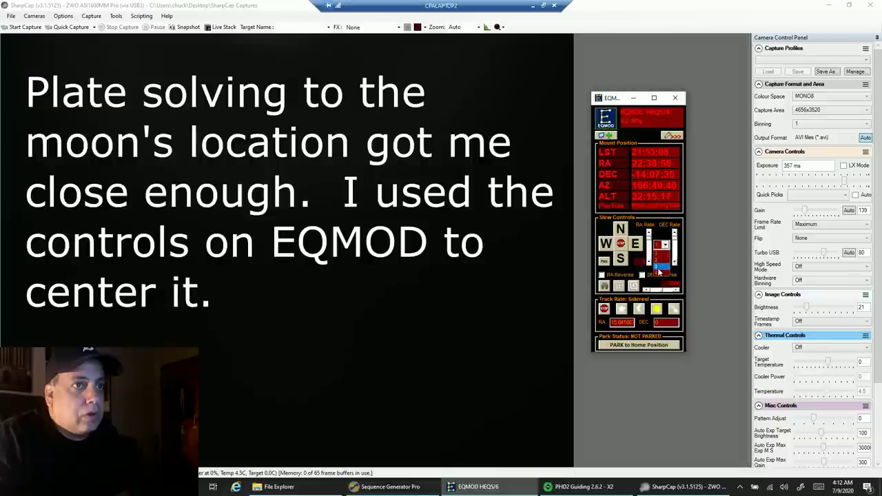
left_click(658, 273)
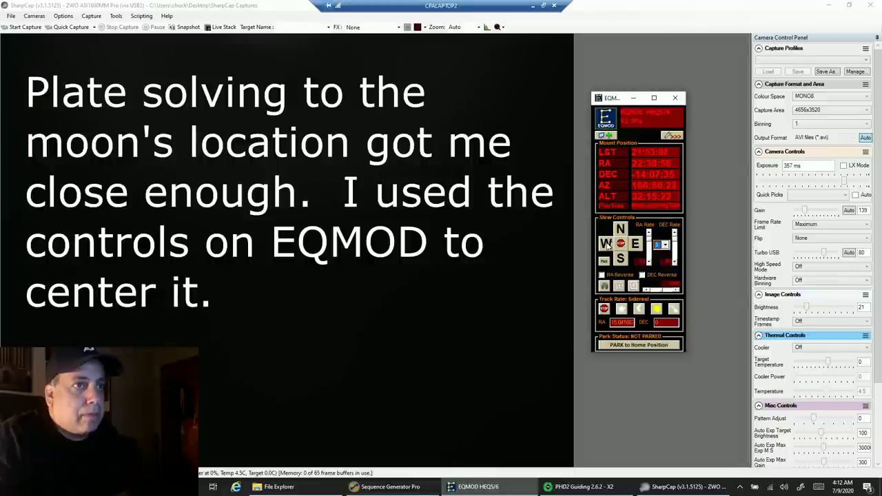
left_click(607, 245)
left_click(637, 246)
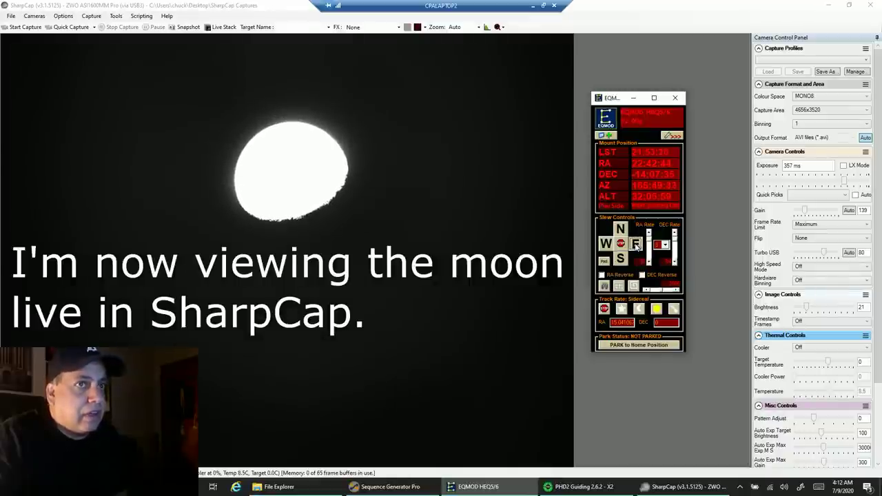
Step: Lower SharpCap's exposure to 1.2 ms and slew east to center the Moon
left_click(721, 197)
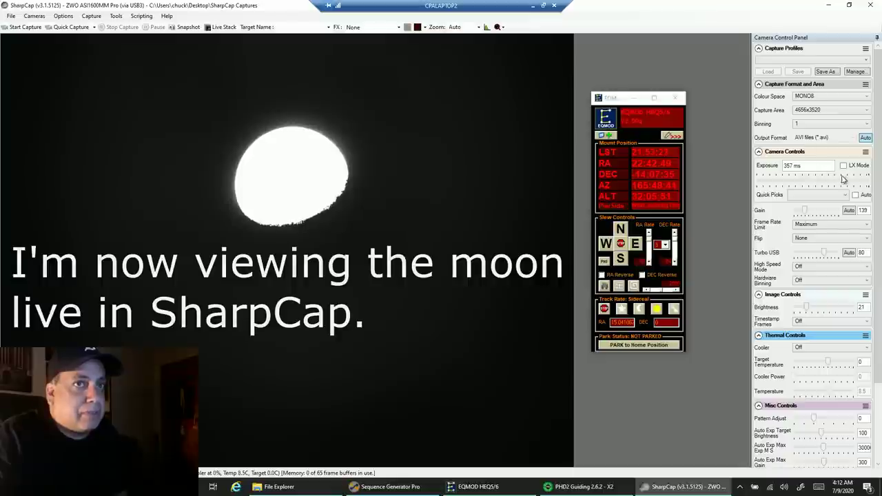
left_click_drag(842, 177, 789, 184)
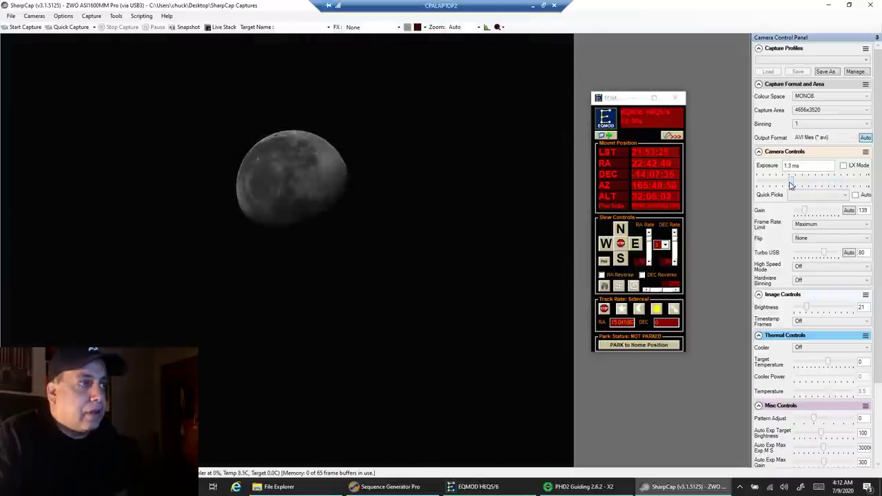
left_click(639, 249)
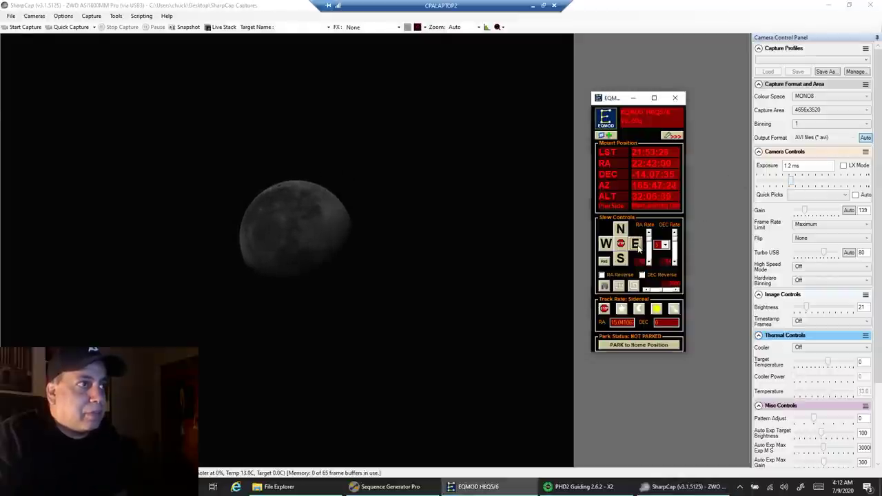
Step: Open SharpCap's Cameras menu to list the connected cameras
left_click(44, 18)
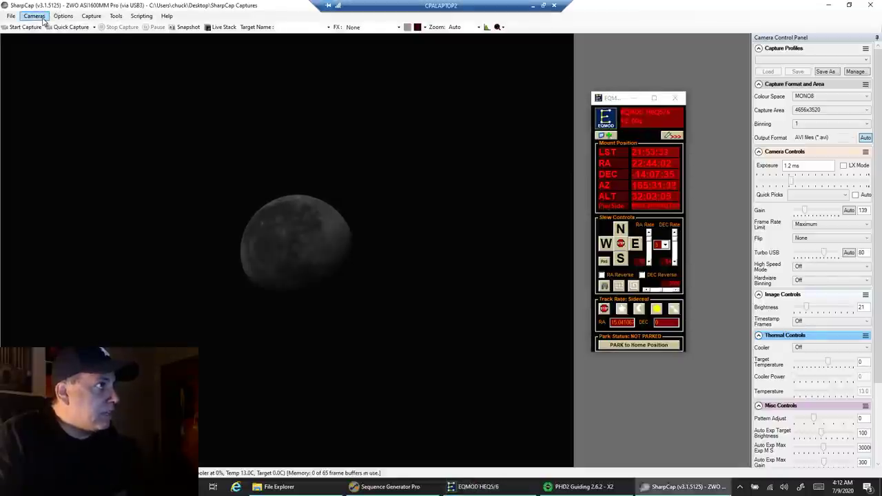
double_click(44, 17)
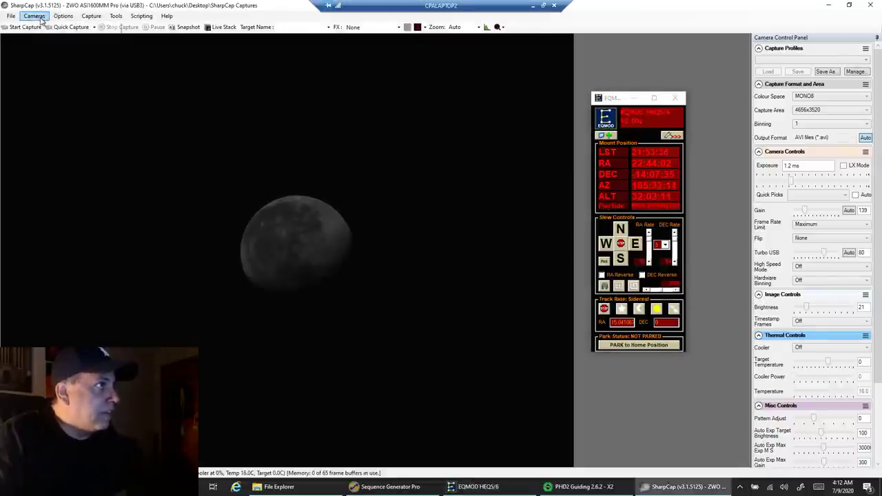
left_click(35, 16)
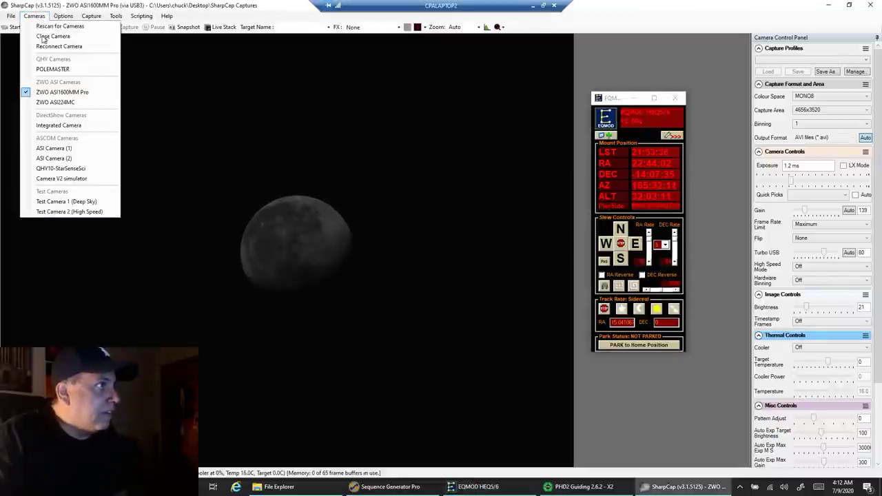
Step: Switch to the ZWO ASI224MC color camera and slew west, then east, to find the Moon
left_click(47, 102)
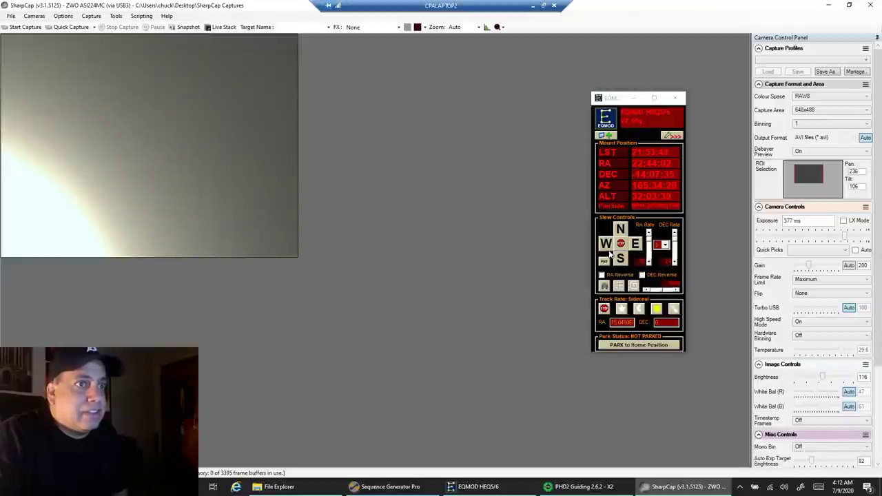
left_click(607, 249)
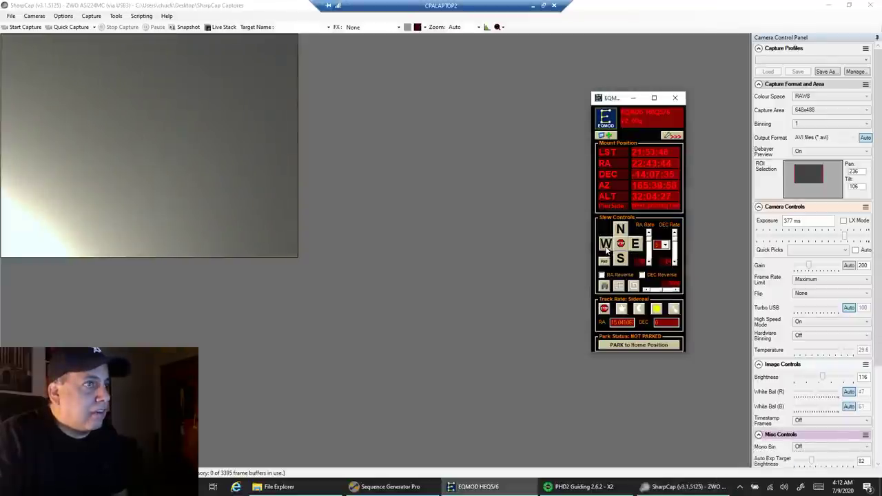
left_click(634, 250)
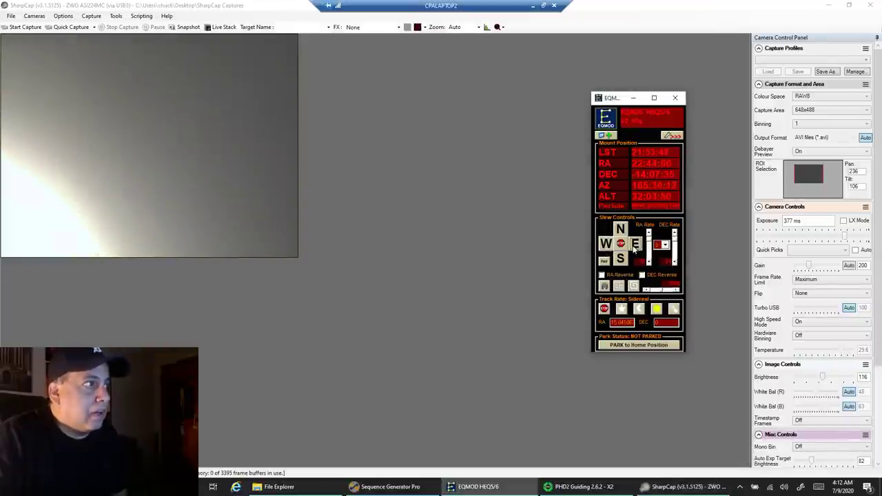
left_click(634, 249)
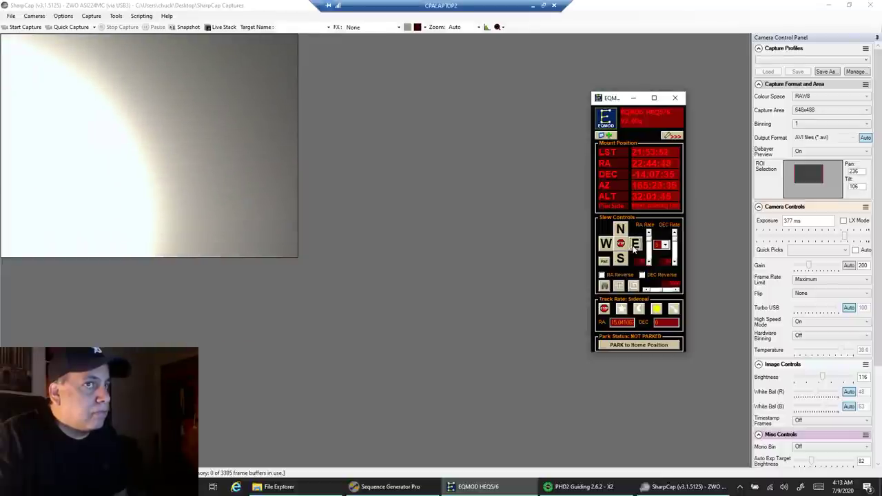
Step: Set the capture area to 1304x976 and cut the exposure to 0.31 ms
left_click(831, 109)
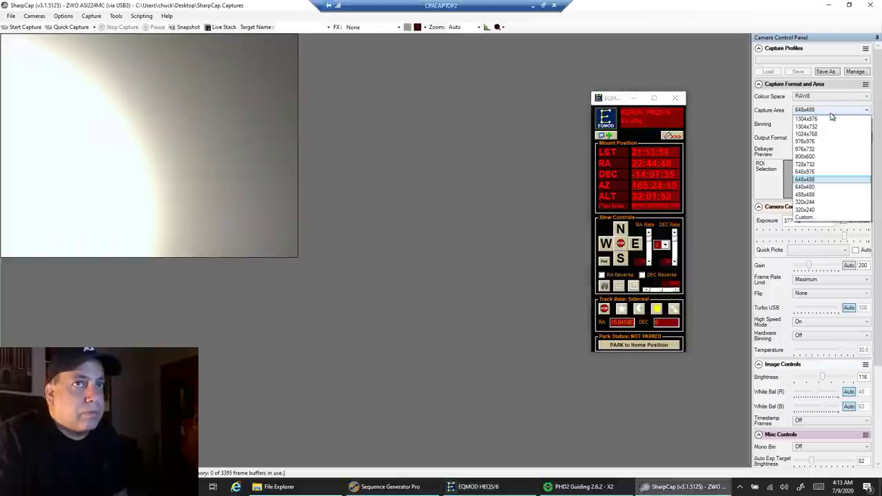
left_click(828, 122)
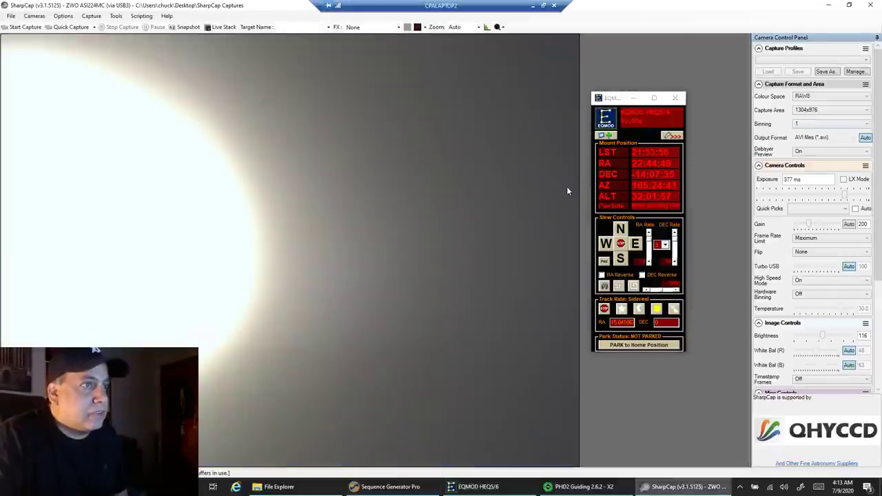
left_click_drag(845, 199, 778, 208)
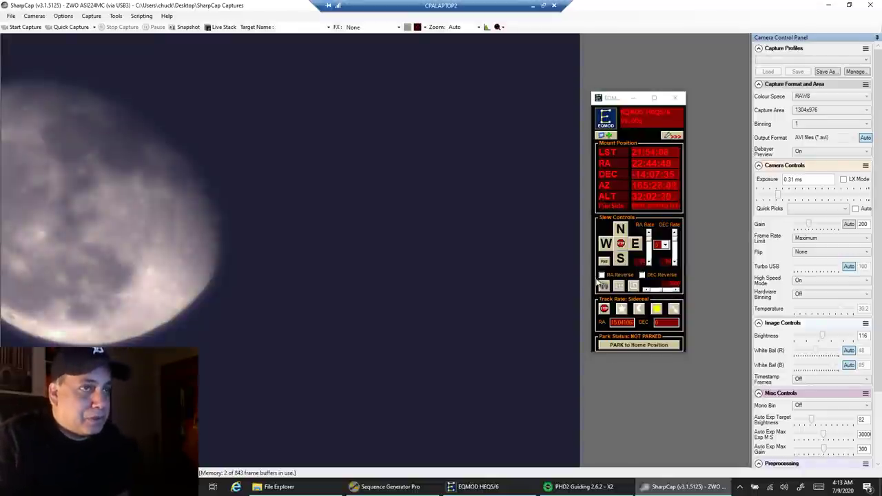
Step: Slew west, east, south and north in EQMOD until the whole Moon is centered
left_click(606, 244)
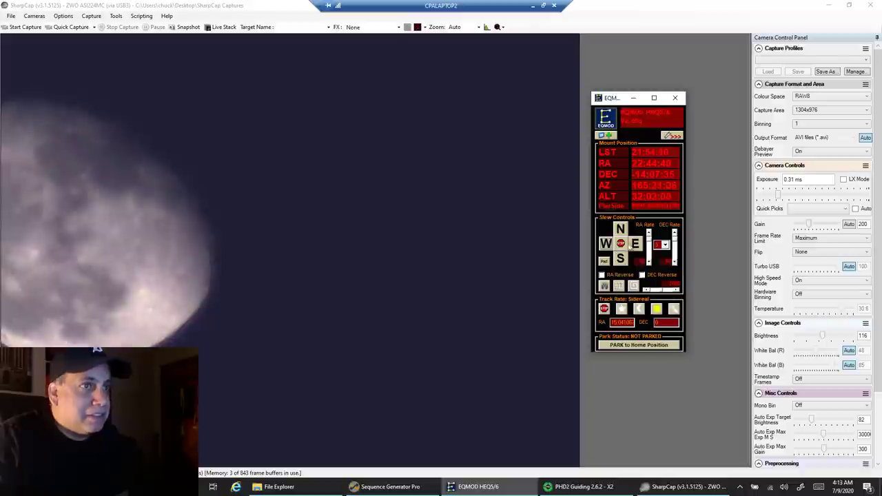
left_click(636, 245)
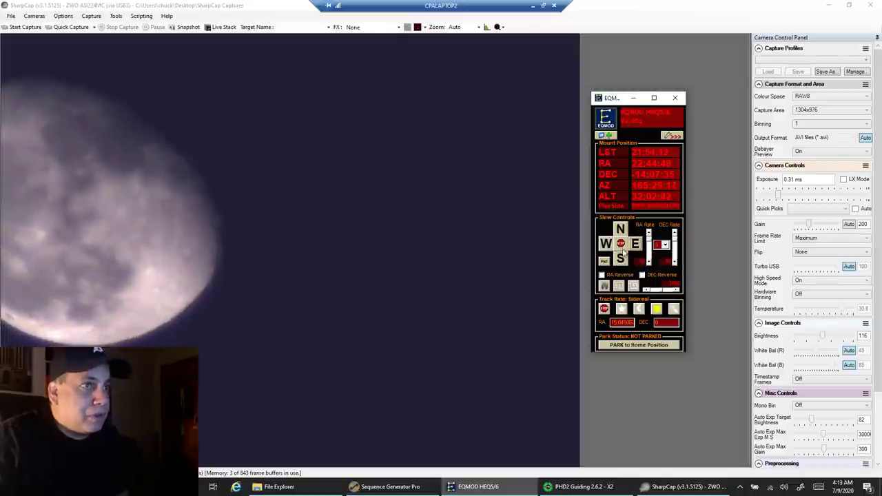
left_click(620, 259)
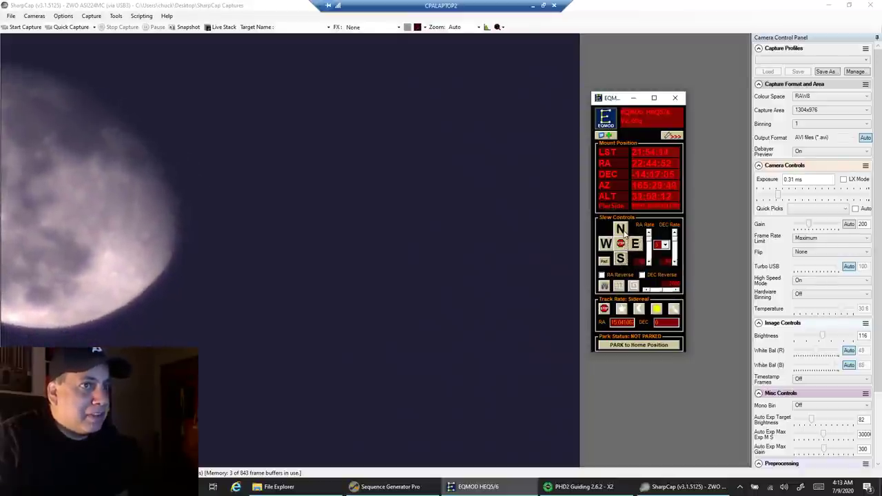
left_click(621, 230)
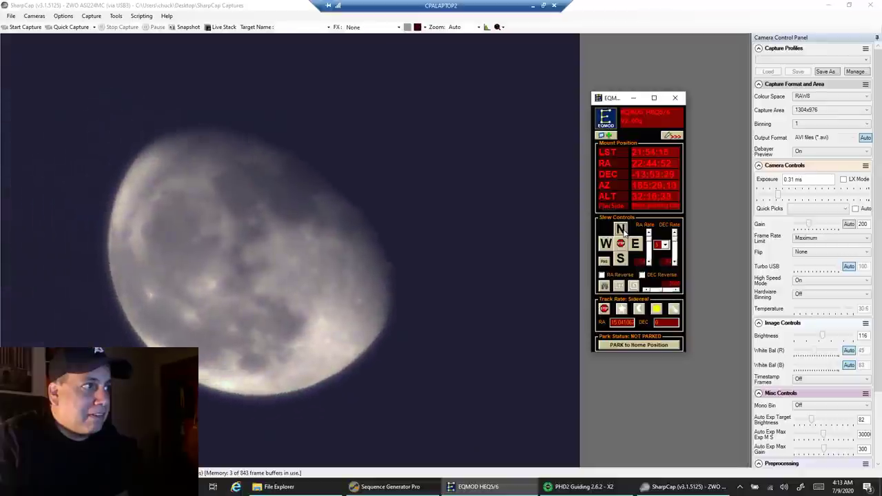
left_click(621, 230)
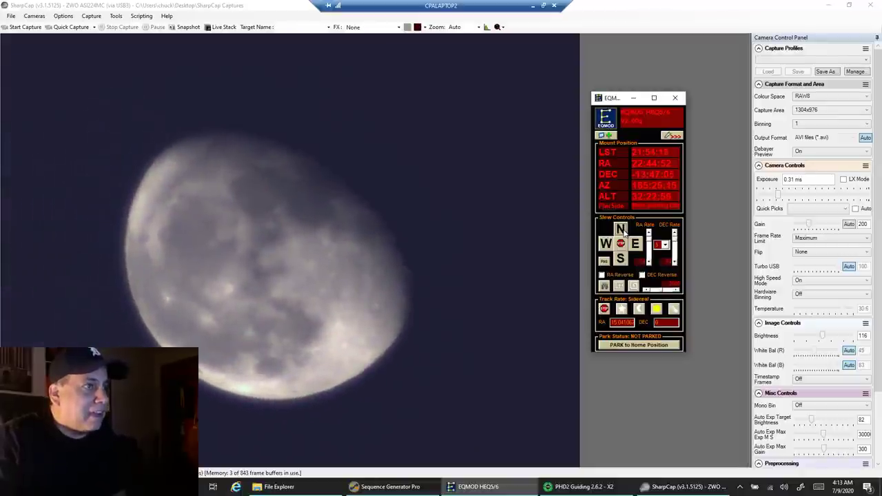
Step: Get the EQMOD mount window out of the way and open SharpCap's Cameras menu
left_click(336, 279)
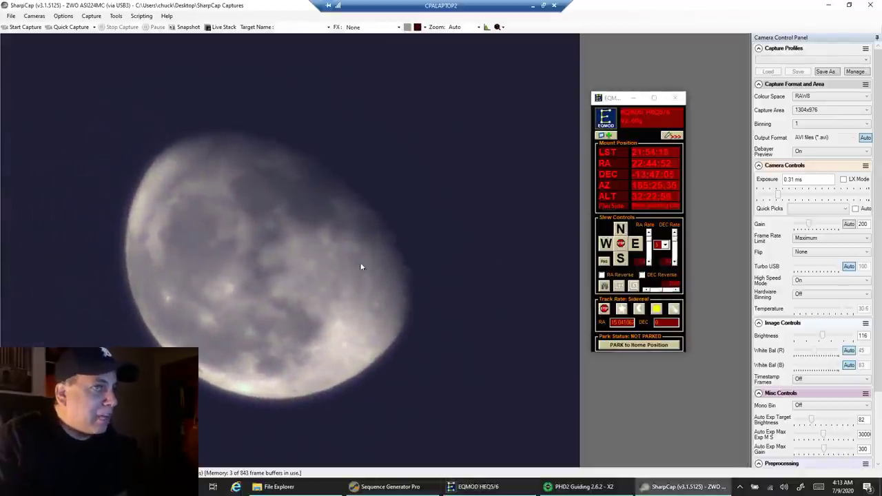
left_click(634, 99)
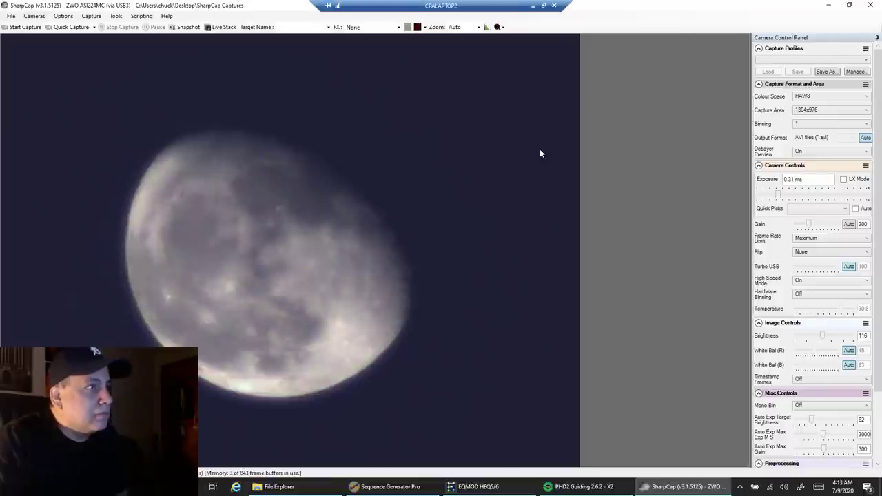
left_click(33, 16)
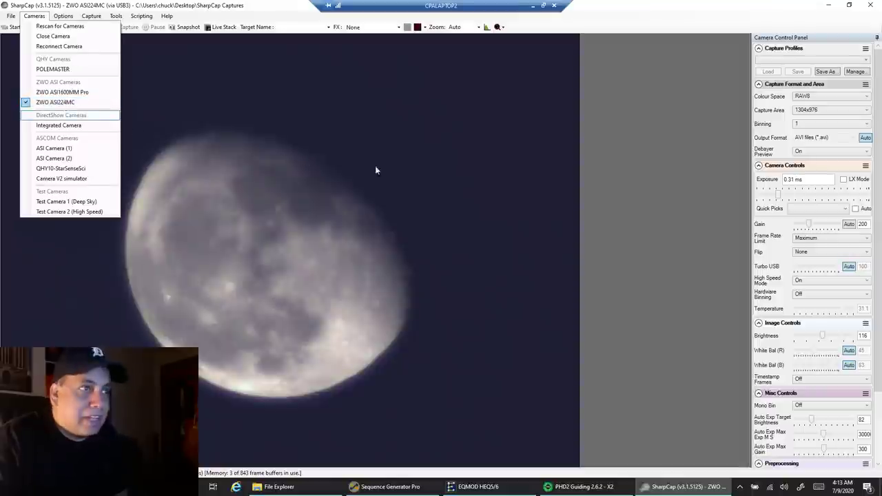
left_click(399, 168)
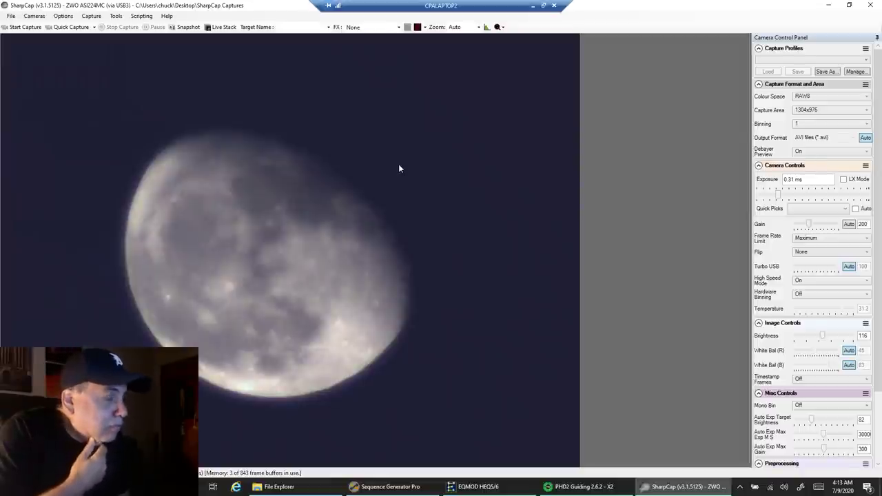
left_click(504, 27)
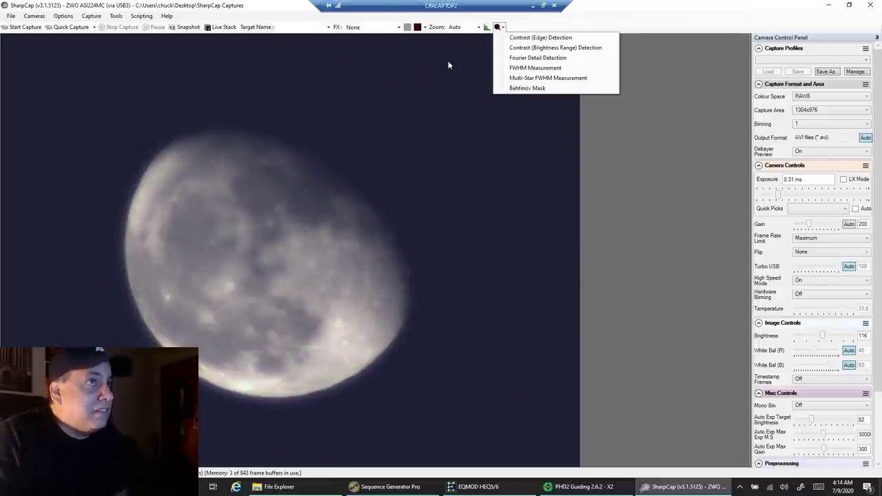
left_click(394, 70)
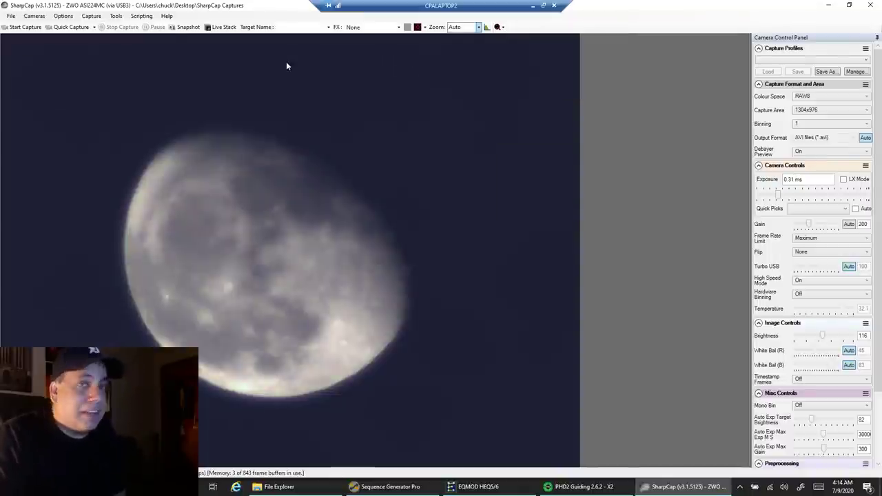